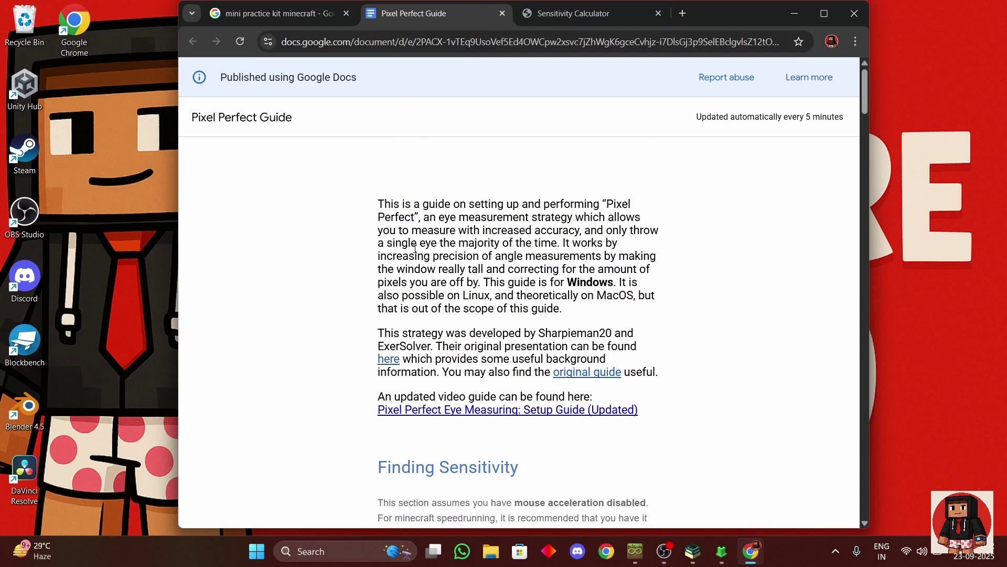
- Read the introduction of the Pixel Perfect Guide in Google Docs
scroll(414, 247, down, 4)
ctrl+scroll(414, 248, up, 4)
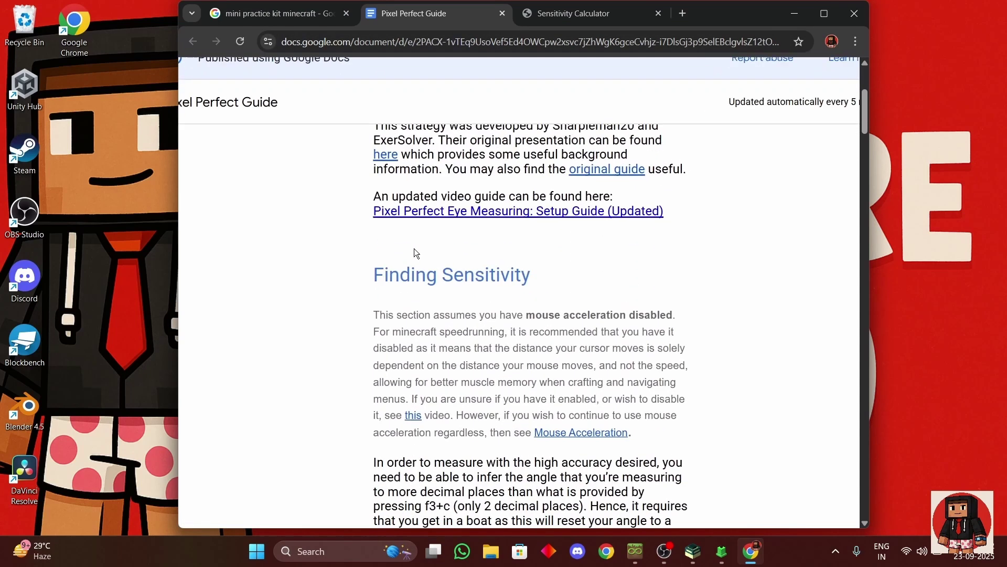
scroll(574, 320, down, 4)
scroll(574, 319, down, 5)
ctrl+scroll(575, 319, down, 4)
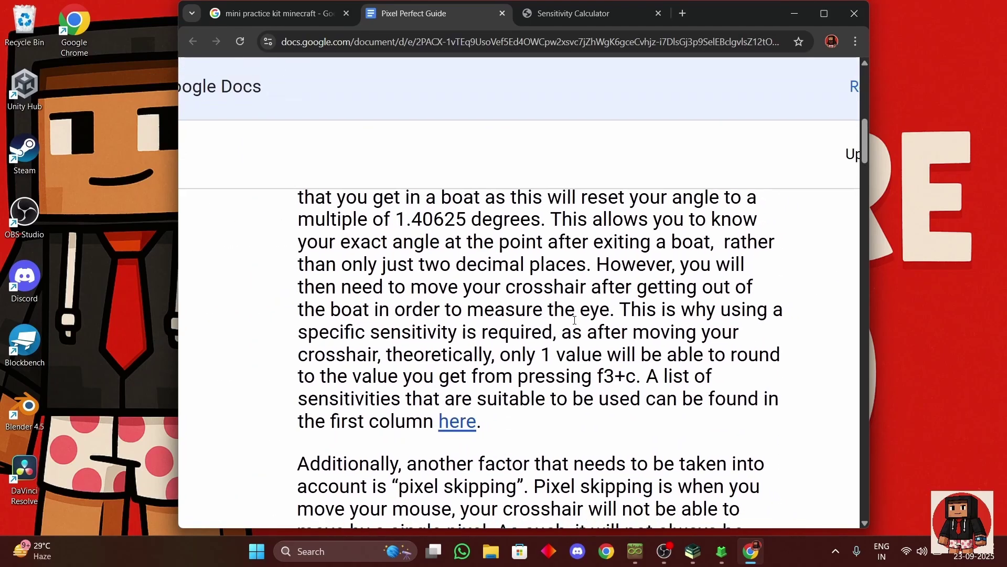
scroll(574, 319, up, 10)
scroll(574, 319, down, 6)
ctrl+scroll(574, 319, up, 3)
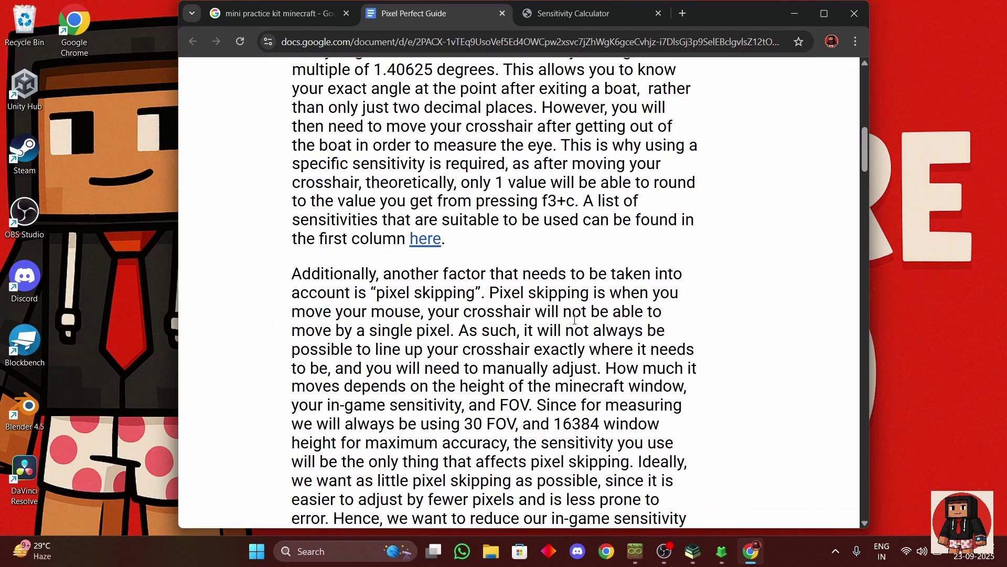
ctrl+scroll(574, 320, down, 2)
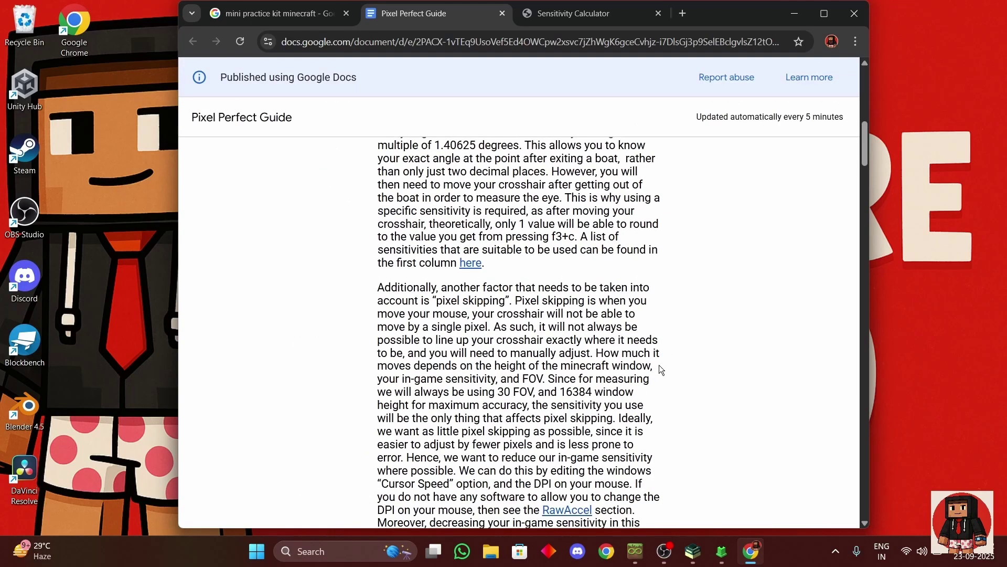
scroll(617, 330, up, 10)
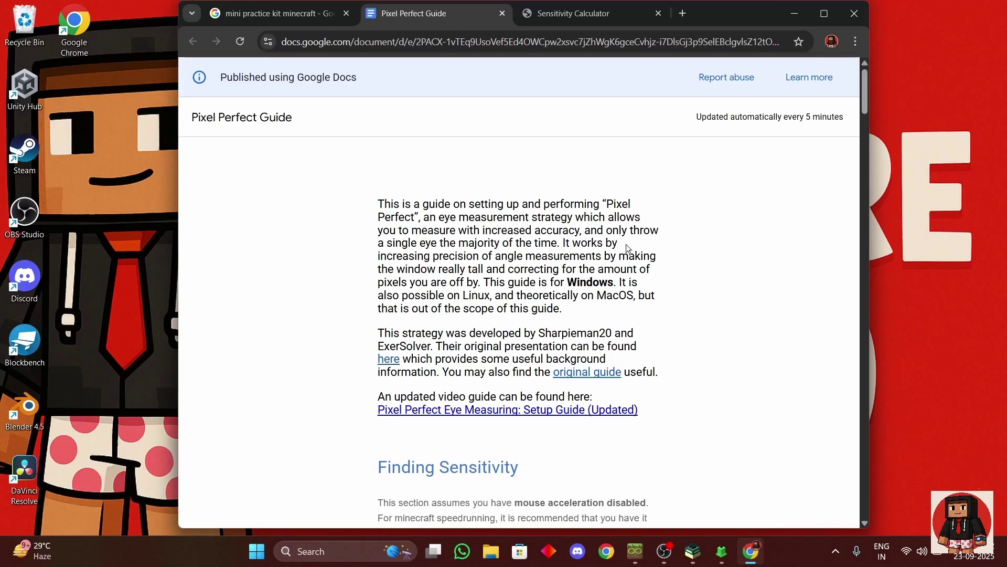
- Read on through the RawAccel section down to the Tall Macro instructions
scroll(625, 244, down, 10)
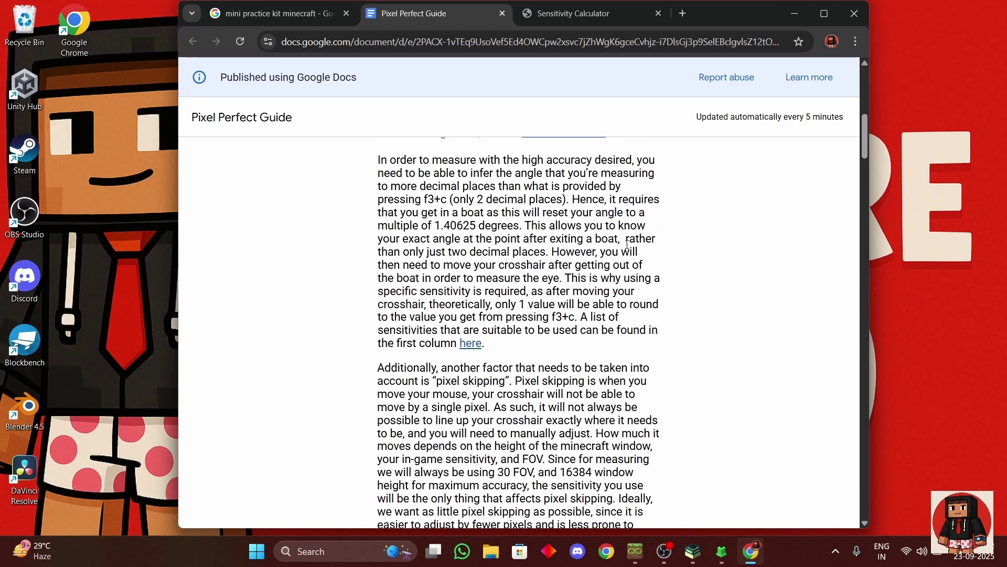
scroll(626, 247, down, 10)
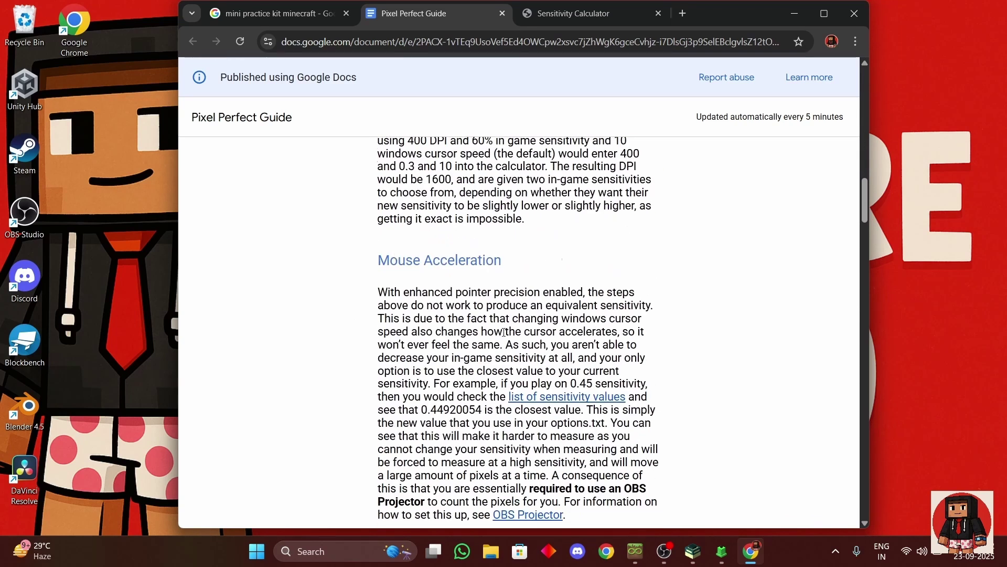
scroll(505, 336, down, 3)
scroll(504, 337, down, 2)
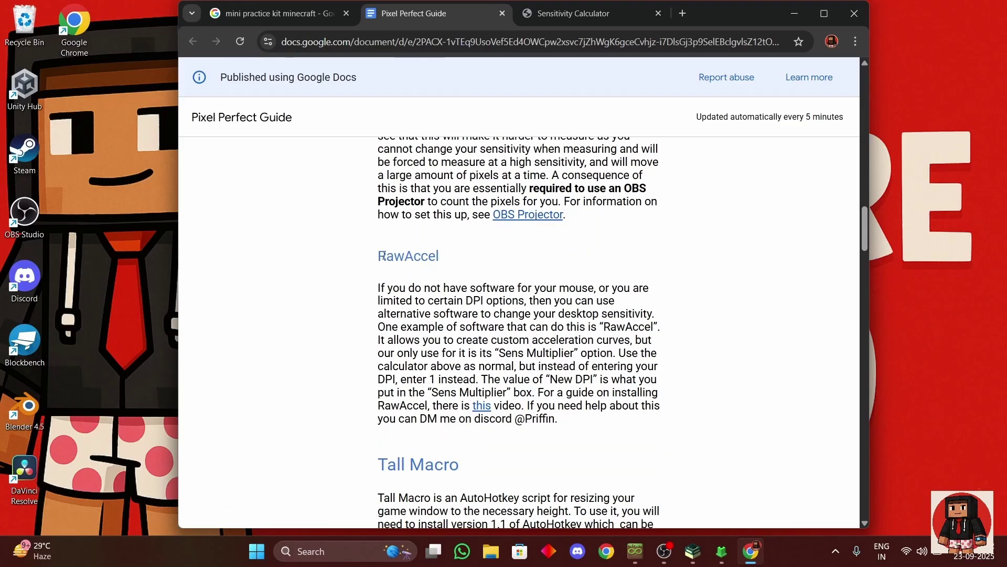
drag(379, 256, 439, 248)
scroll(439, 249, down, 6)
- Bring up the Ninjabrain Bot overlay and move it lower left on screen
click(692, 550)
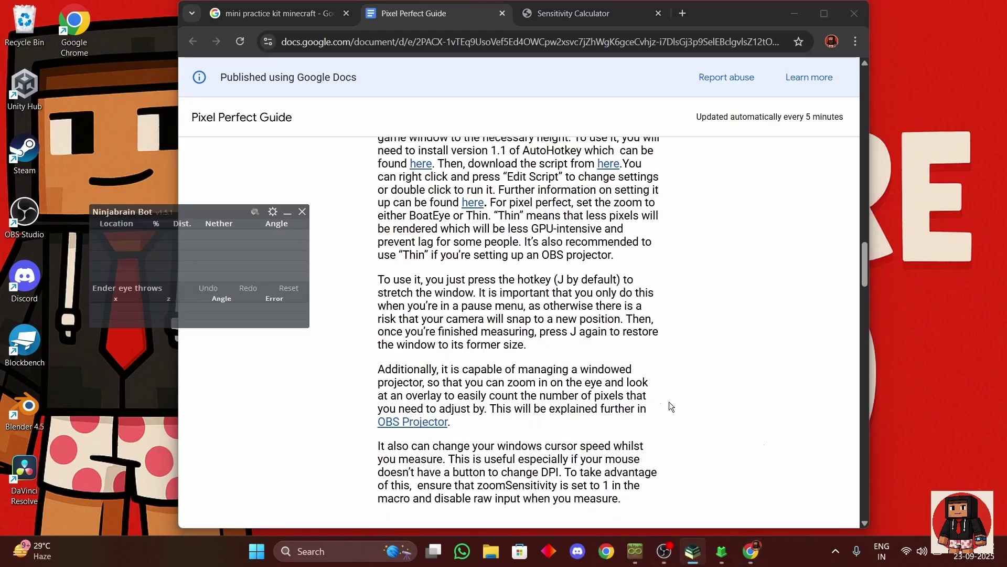
drag(206, 209, 300, 320)
click(380, 318)
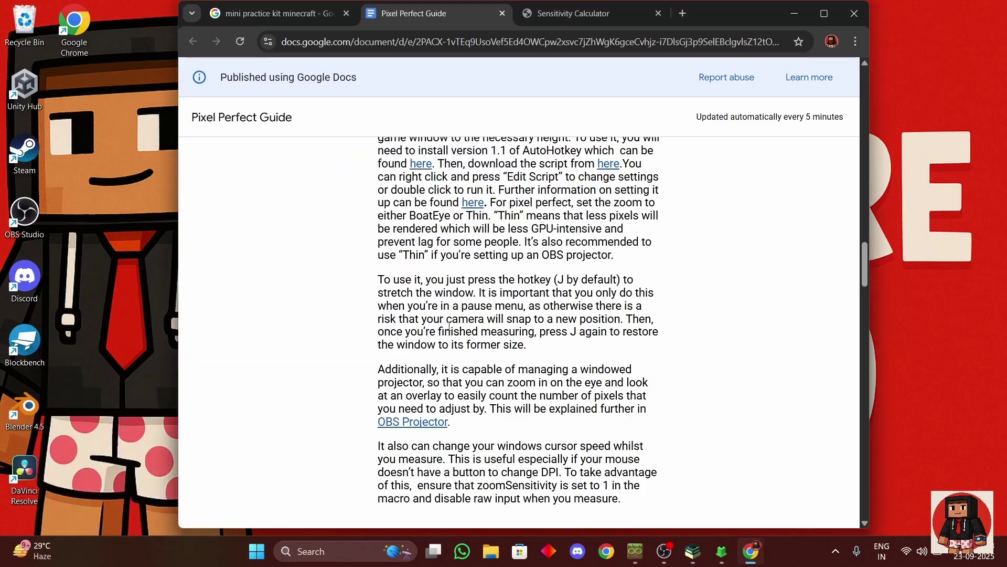
click(692, 551)
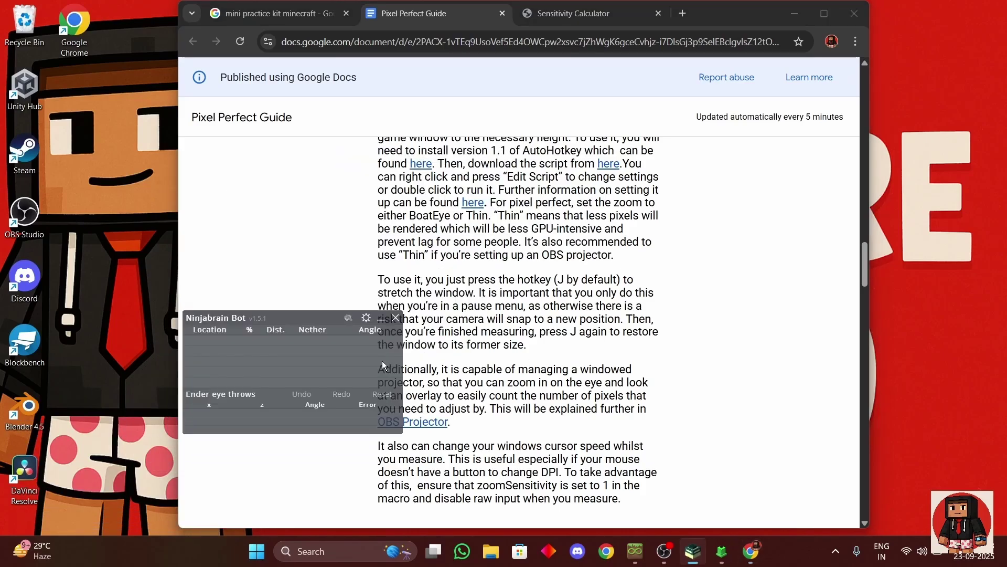
- Confirm Ninjabrain Bot's boat measurement settings with sensitivity 0.4341731966, then close Settings
click(367, 318)
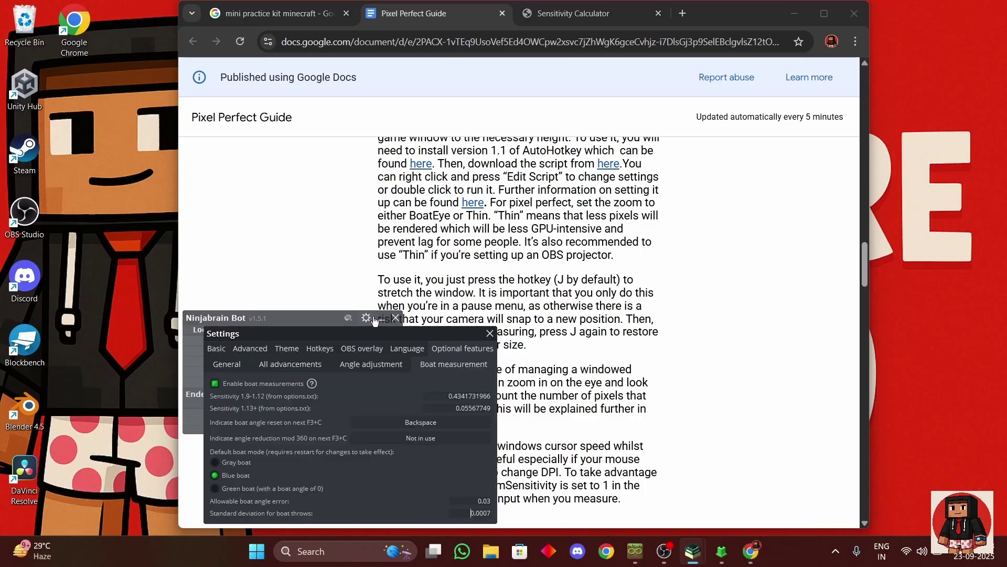
click(216, 348)
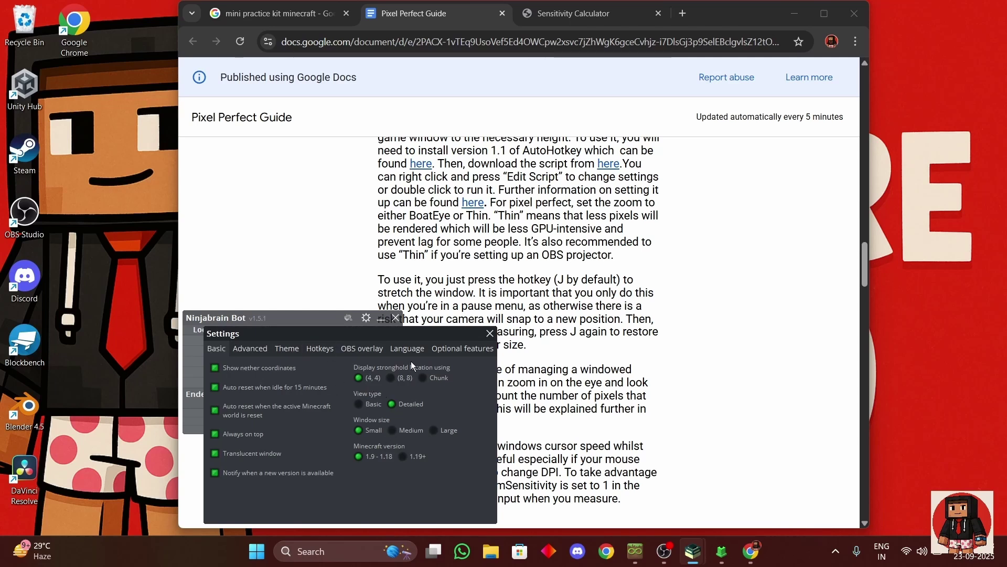
click(250, 348)
drag(430, 333, 507, 140)
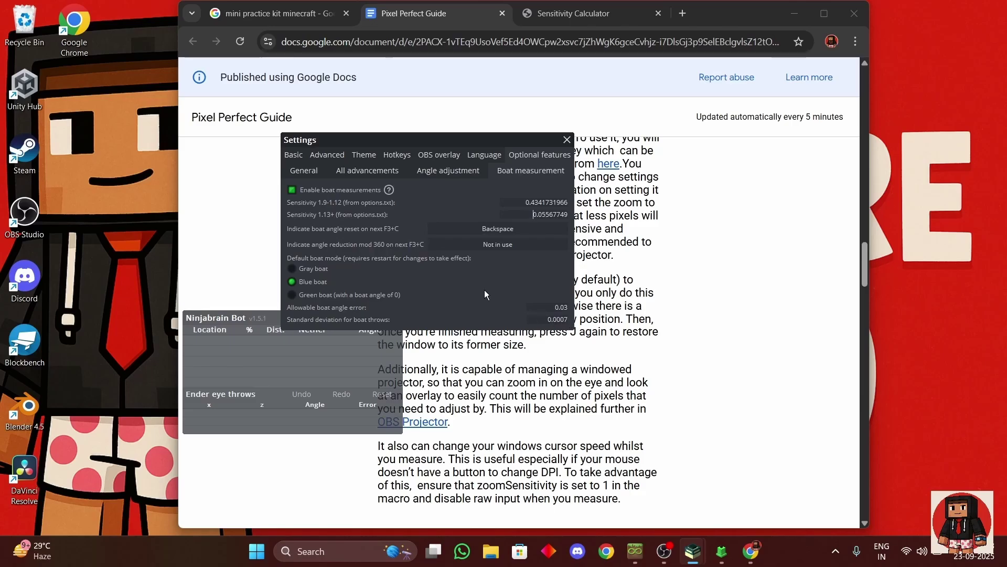
click(568, 141)
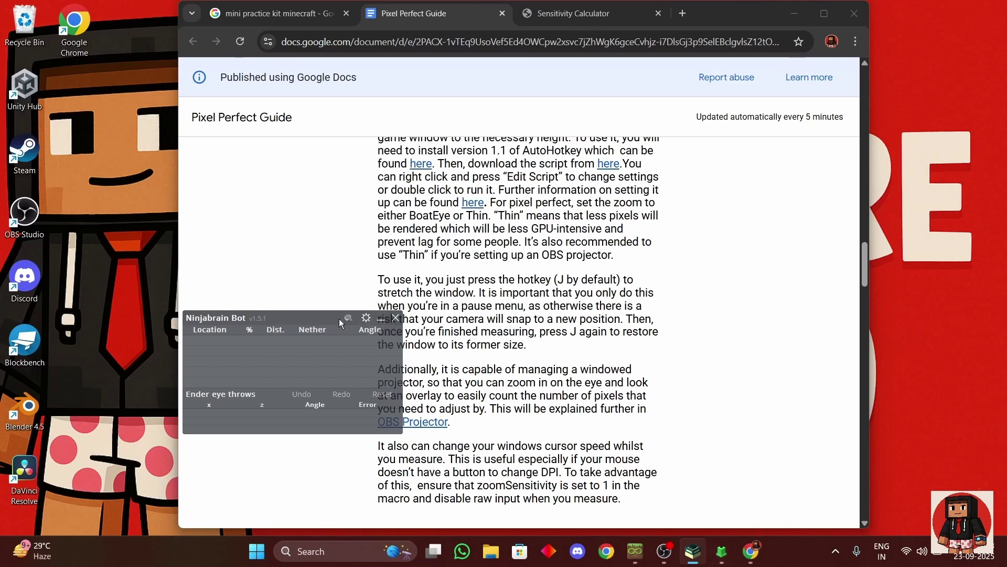
- Move the overlay top-left and review Jingle's Eye Measuring hotkey and Resizing script options
drag(336, 319, 164, 20)
click(722, 548)
click(502, 199)
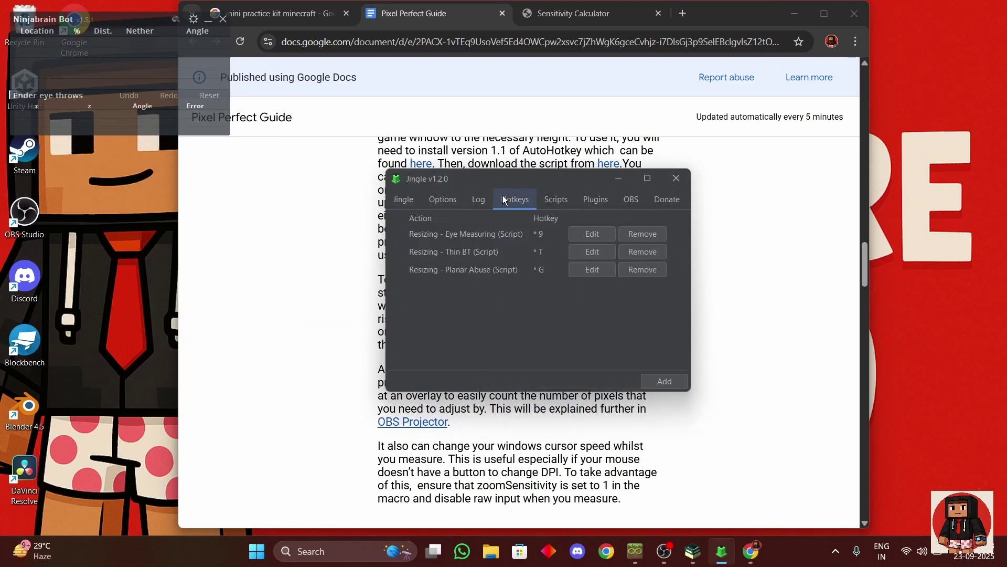
click(590, 233)
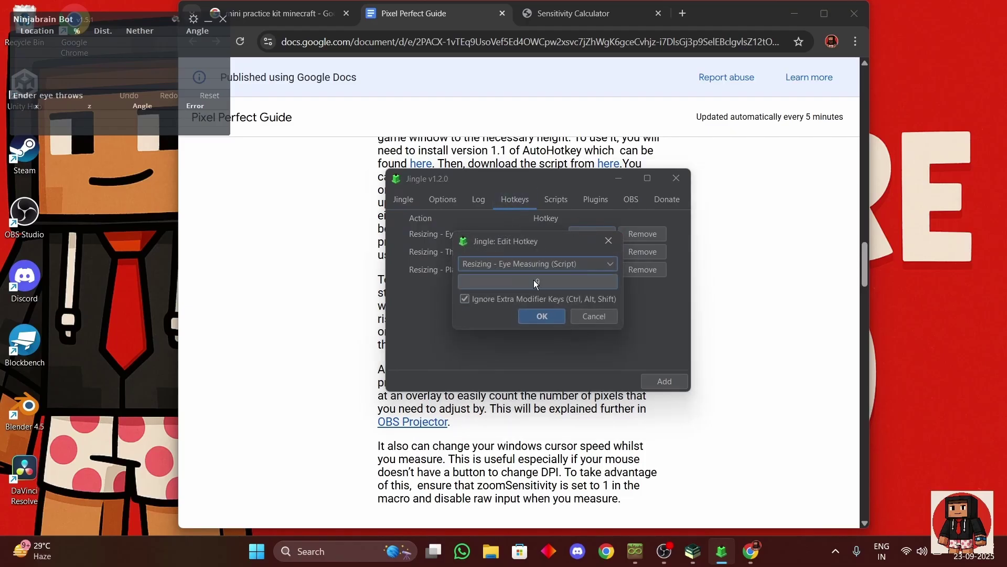
click(593, 311)
click(556, 201)
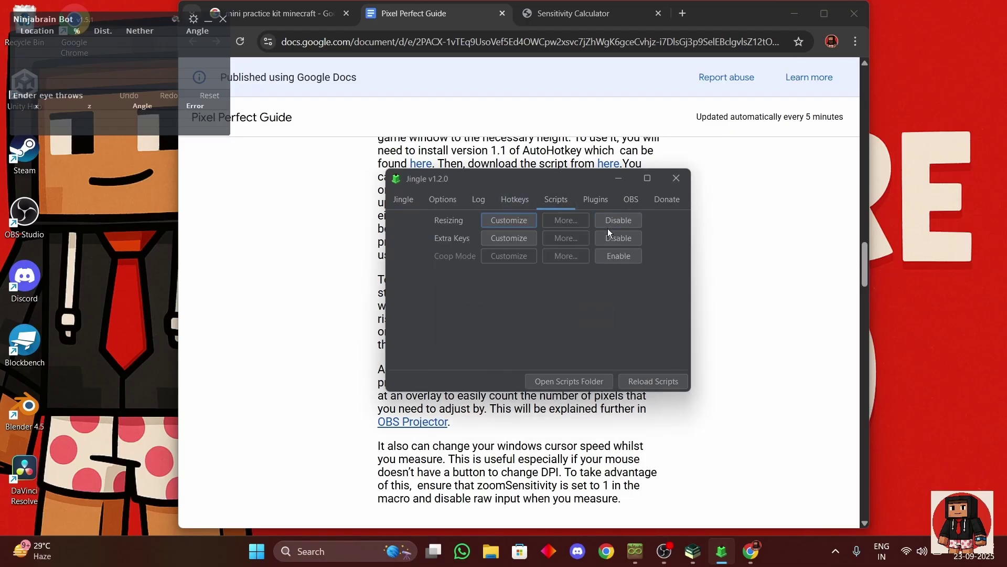
click(511, 219)
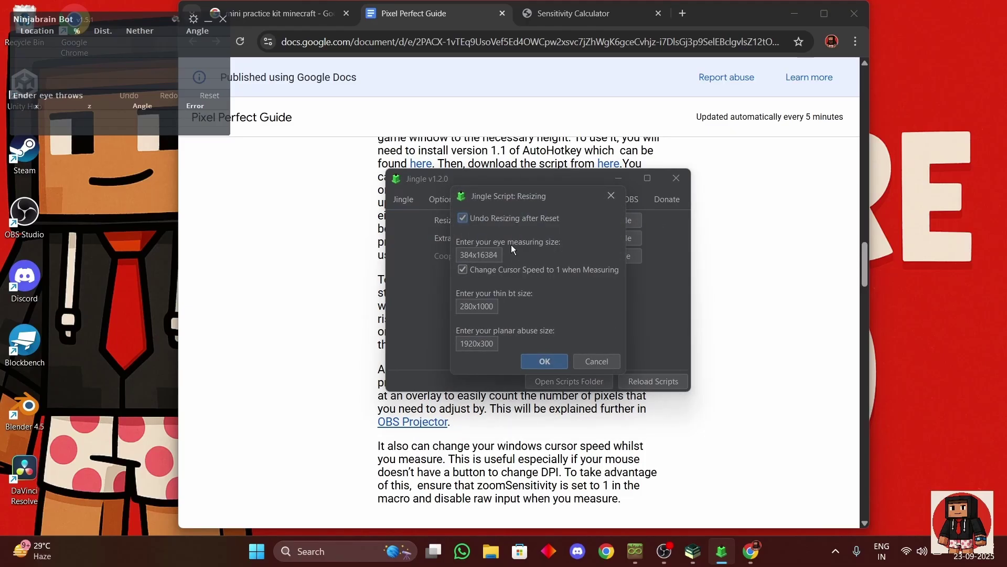
click(592, 361)
- Review Jingle's plugin settings and OBS link instructions, then minimize Jingle
click(599, 200)
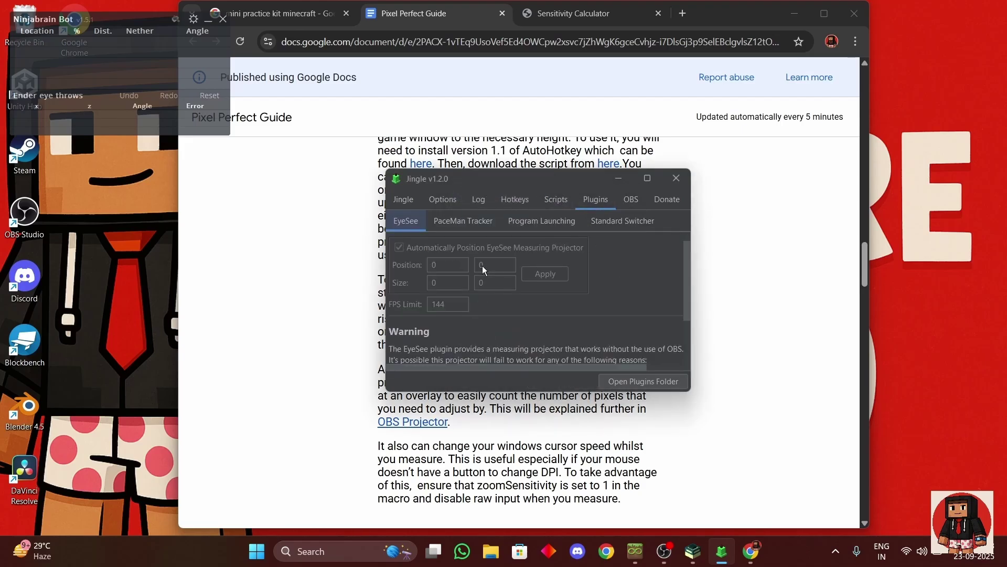
scroll(459, 242, down, 1)
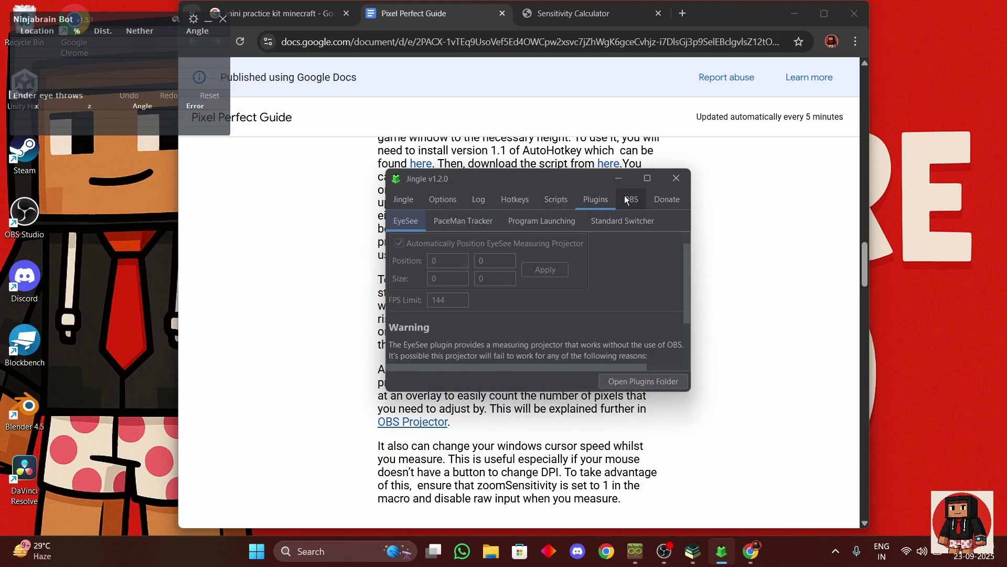
scroll(581, 285, up, 1)
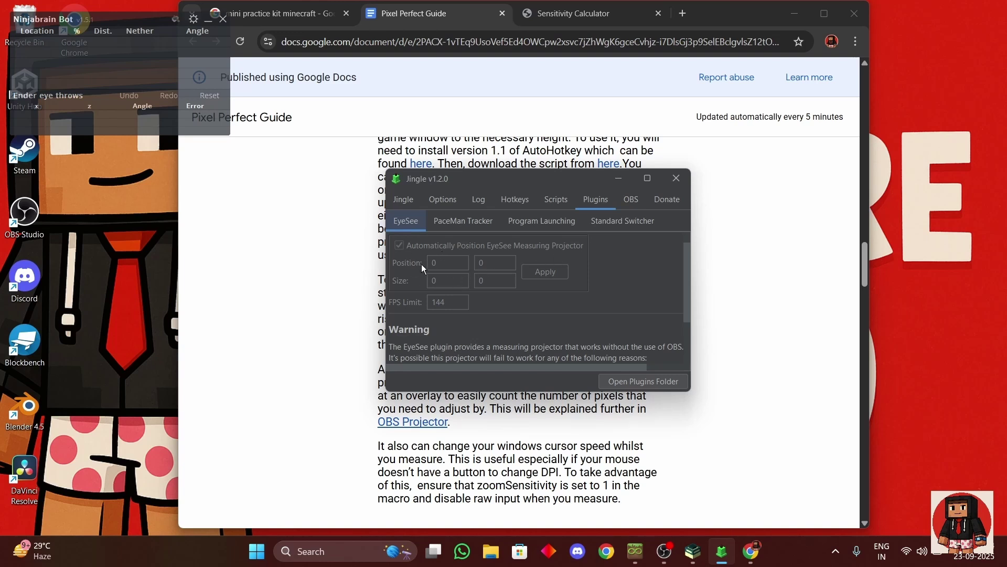
scroll(461, 299, down, 3)
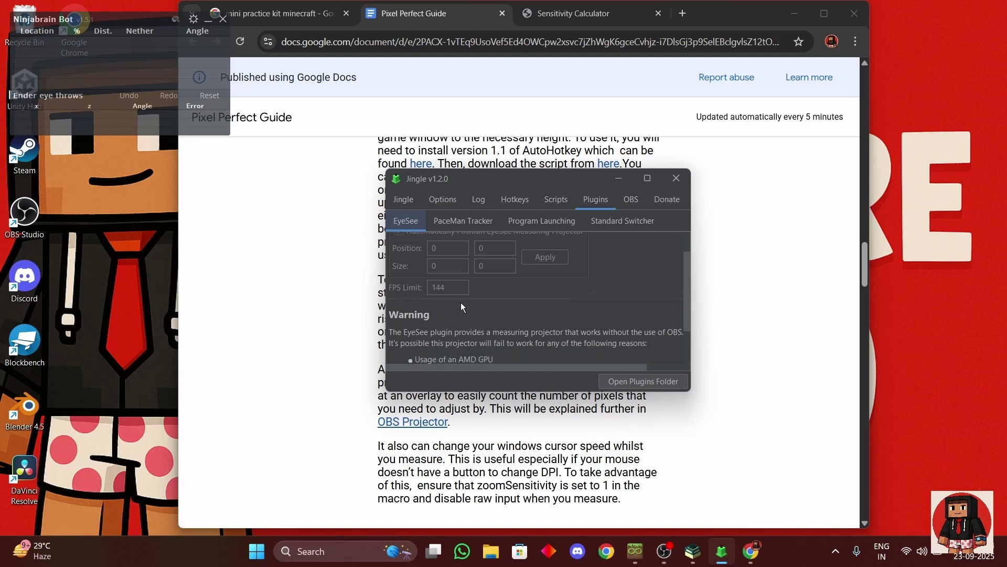
scroll(433, 339, down, 1)
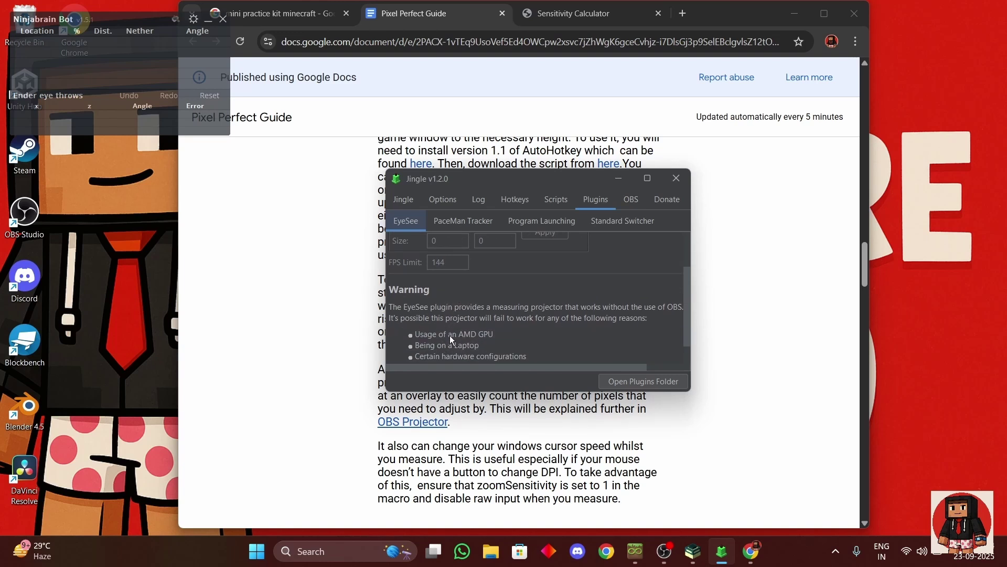
scroll(449, 335, up, 3)
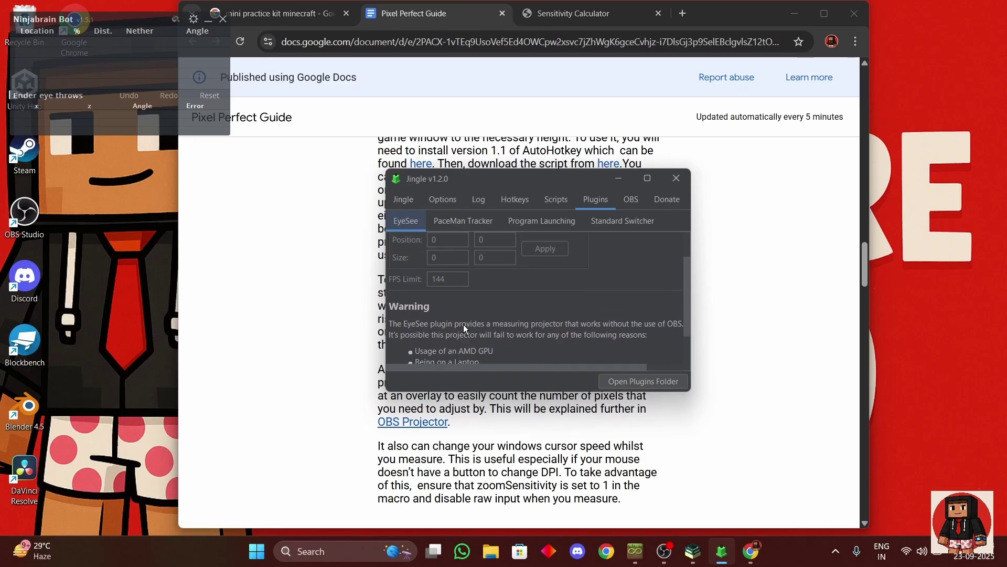
click(628, 202)
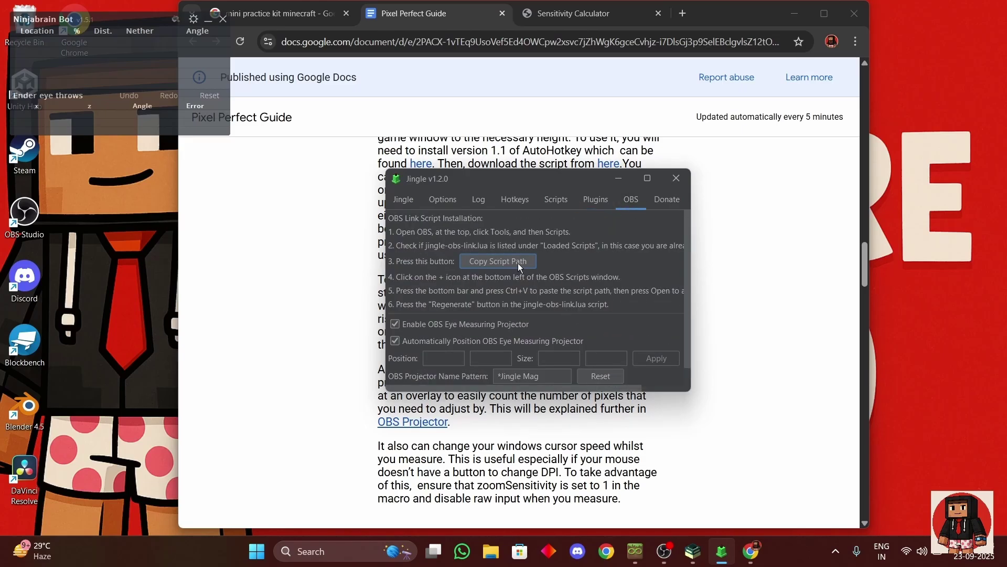
click(624, 184)
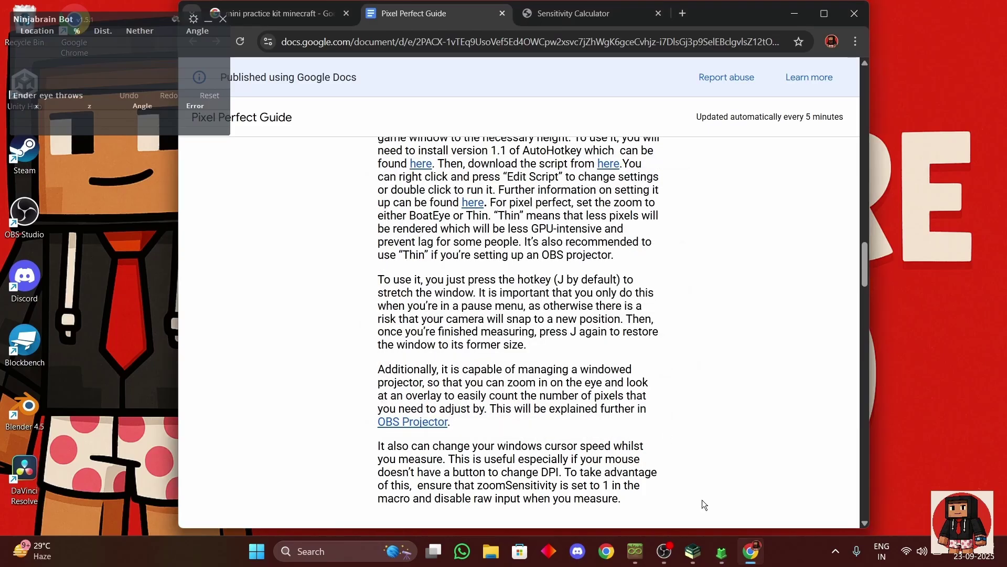
- In OBS's script manager, browse to the Jingle config folder to add a script
click(664, 550)
click(491, 27)
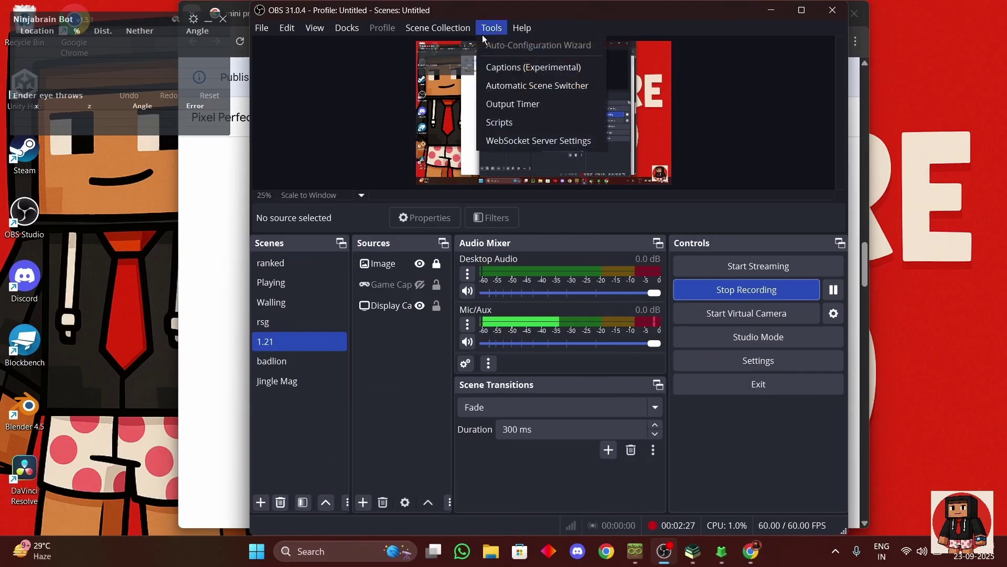
click(502, 125)
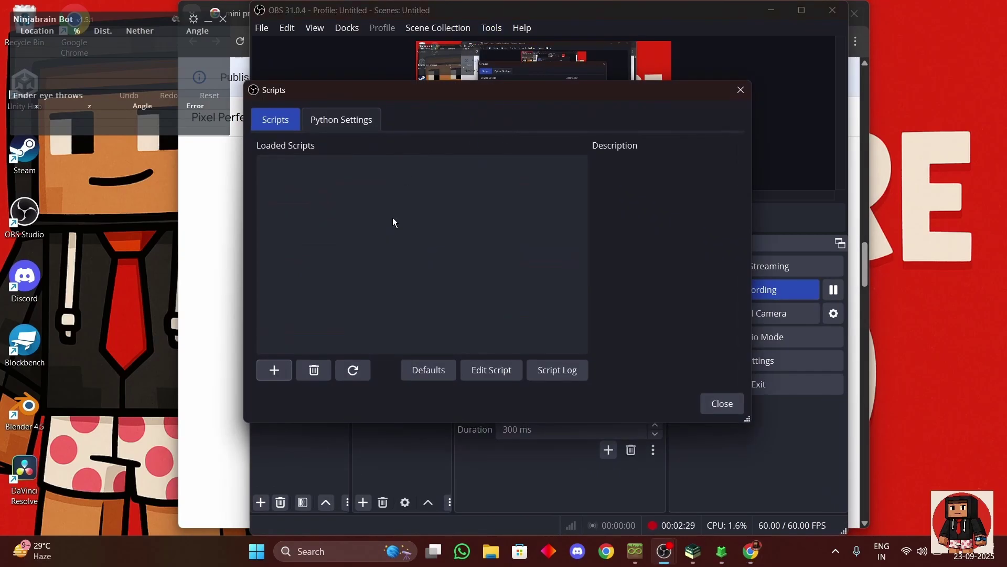
click(274, 370)
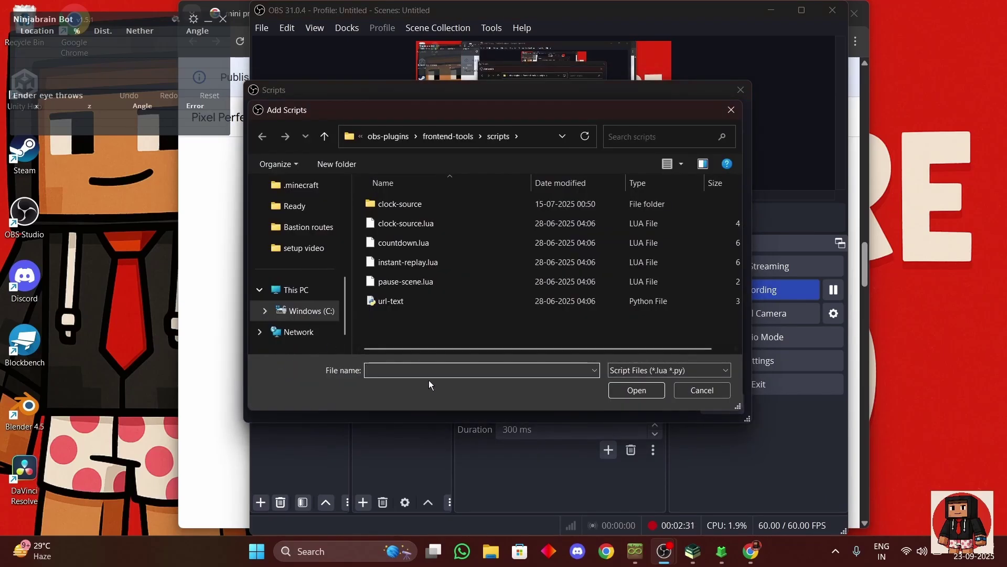
click(545, 137)
text(C:\Users\hodge\.config\Jingle\jingle-obs-link.lua)
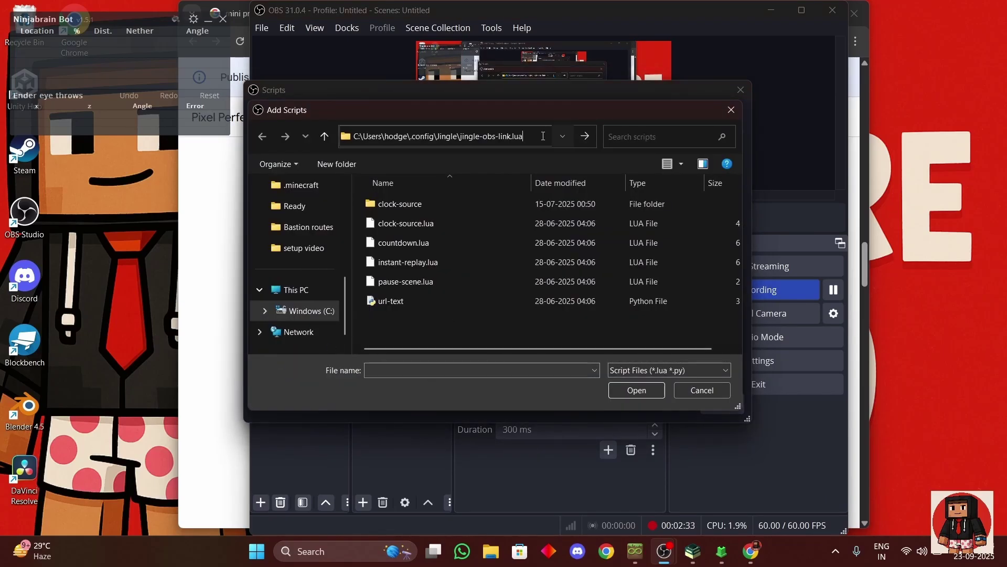
drag(530, 136, 459, 130)
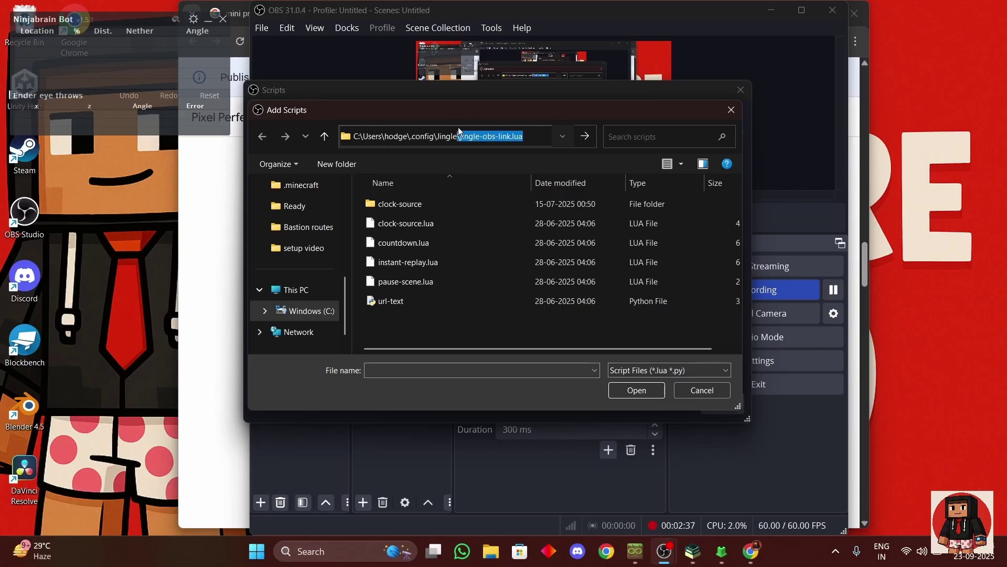
key(BackSpace)
key(Return)
- Load jingle-obs-link.lua, close the Scripts dialog and minimize OBS
double_click(421, 301)
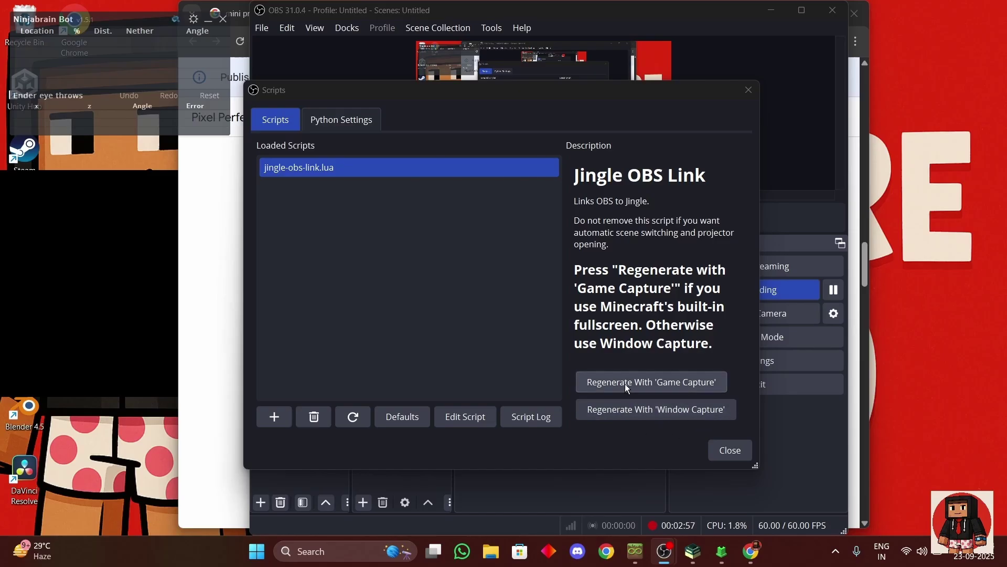
click(709, 451)
click(771, 10)
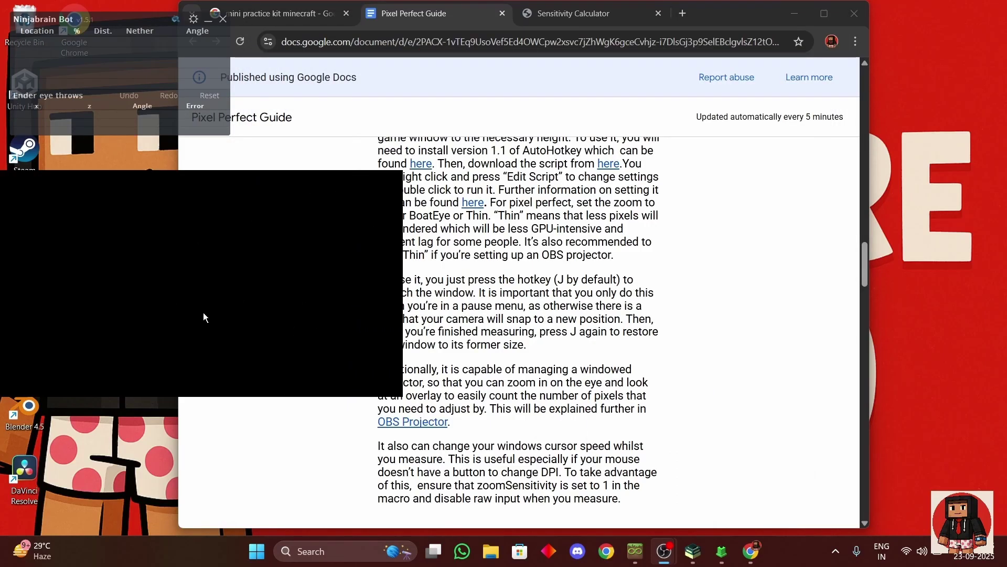
- Replace the Sensitivity Calculator's DPI value 225 with 1
click(533, 17)
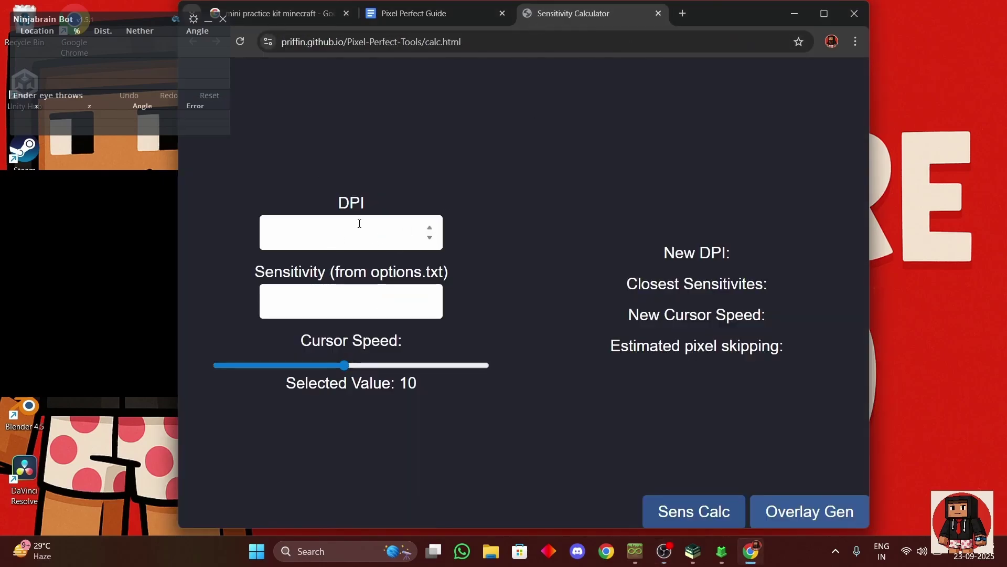
click(370, 239)
text(225)
key(BackSpace)
key(BackSpace)
key(BackSpace)
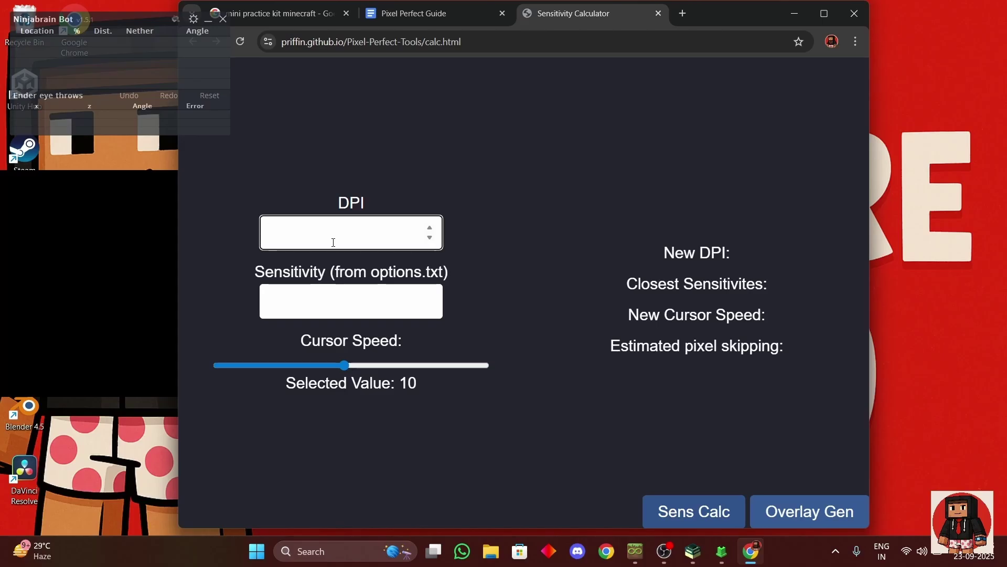
text(1)
- Copy mouseSensitivity 0.5046948356807511 from the 1.16.1 instance's options.txt and close Notepad
click(635, 551)
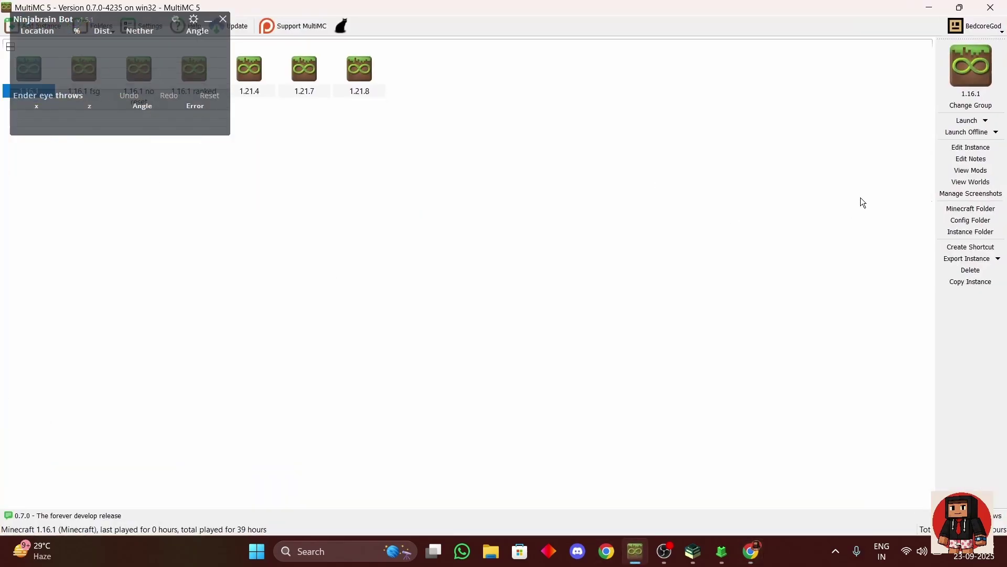
click(965, 212)
click(161, 385)
double_click(160, 386)
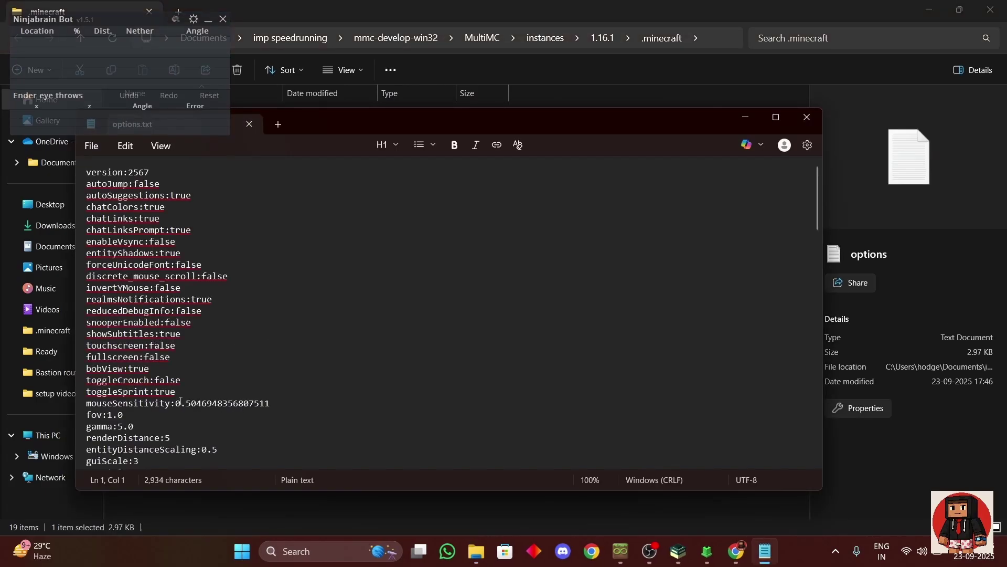
drag(177, 404, 267, 405)
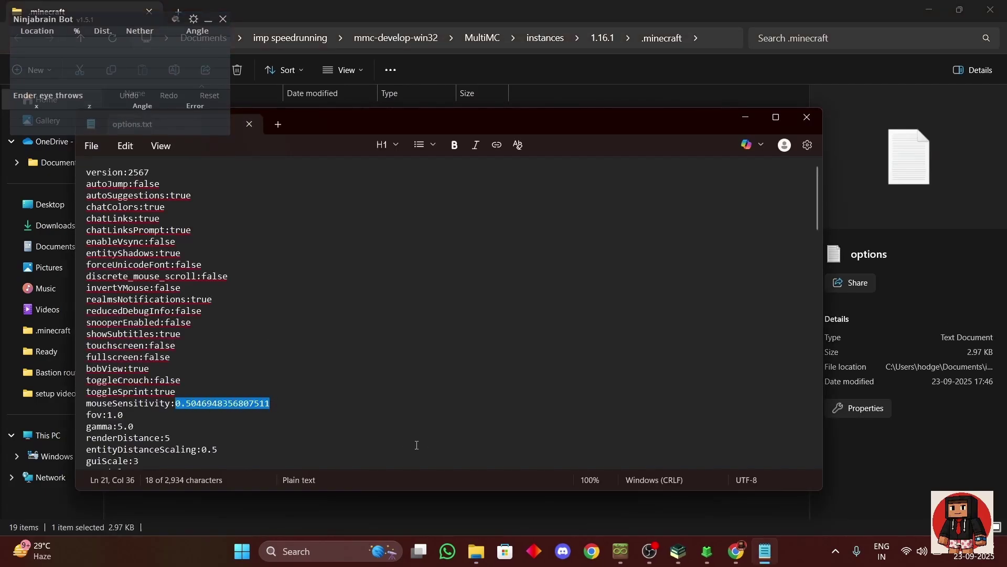
click(807, 116)
key(alt+Tab)
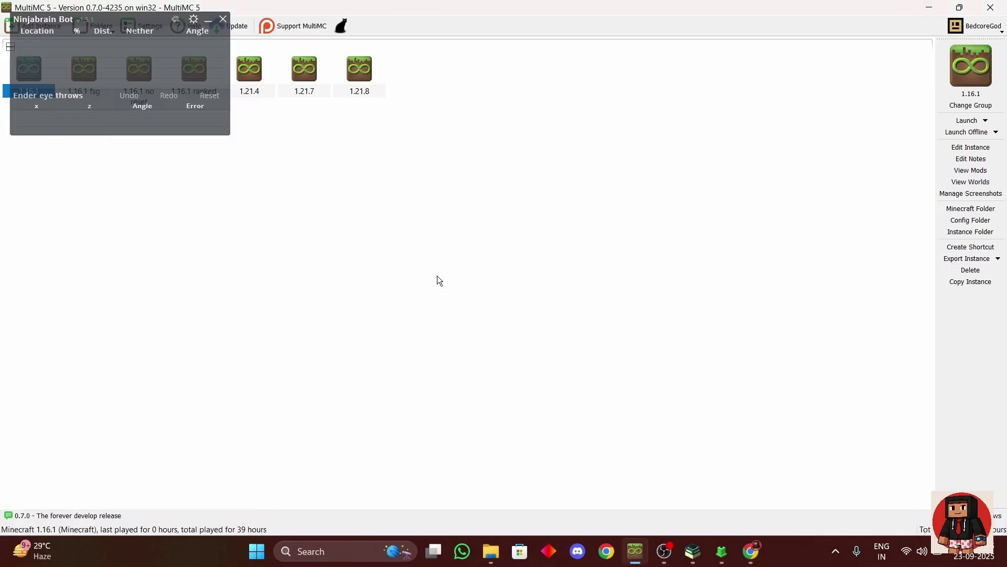
- Paste sensitivity 0.5046948356807511 into the calculator and check Windows Mouse settings
click(929, 7)
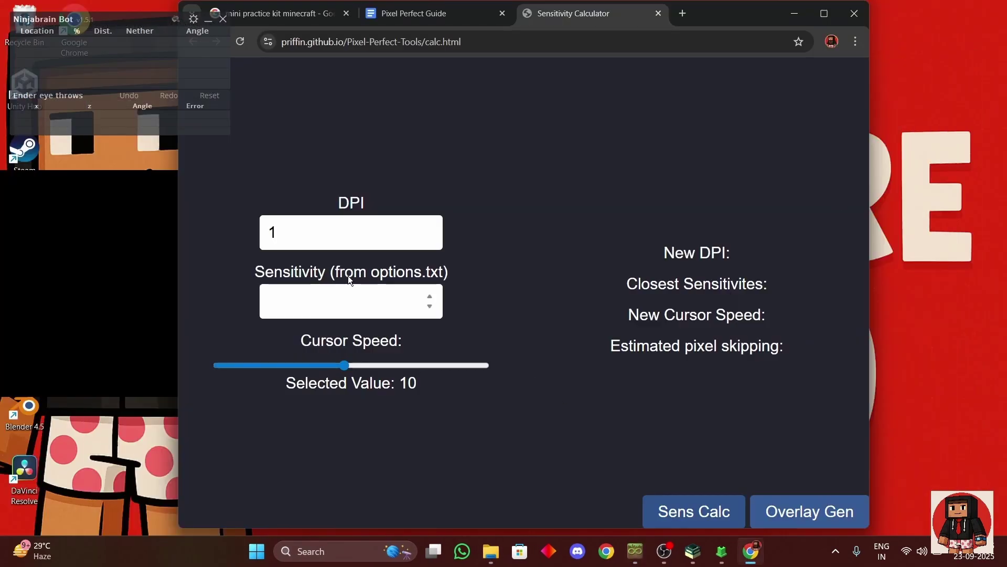
click(350, 303)
text(0.5046948356807511)
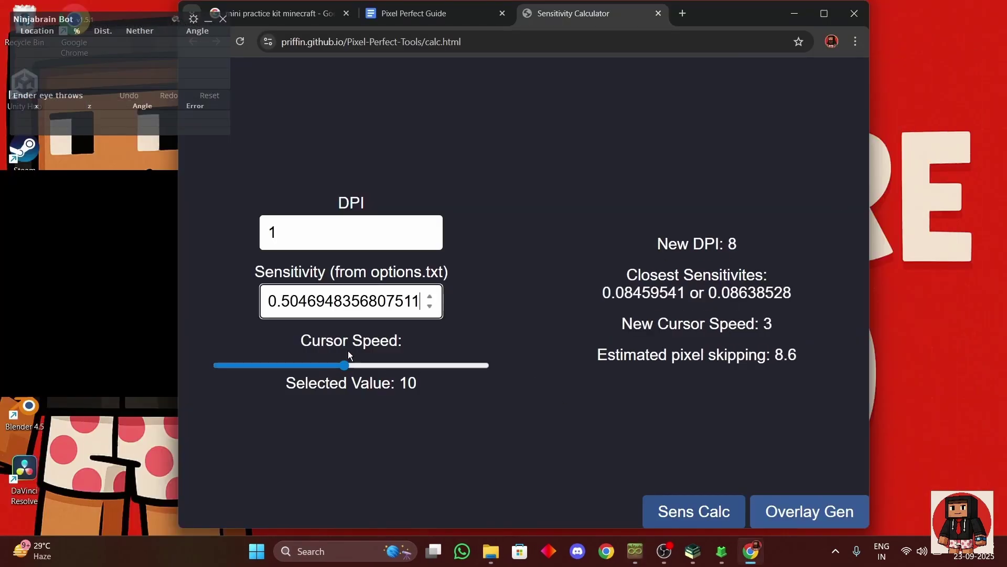
key(super)
text(mouse settings)
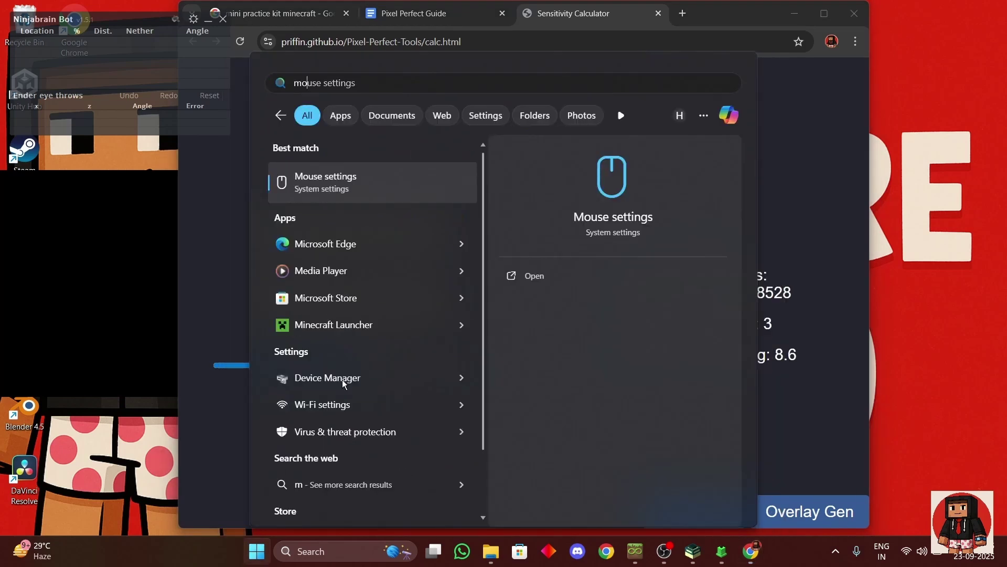
key(Return)
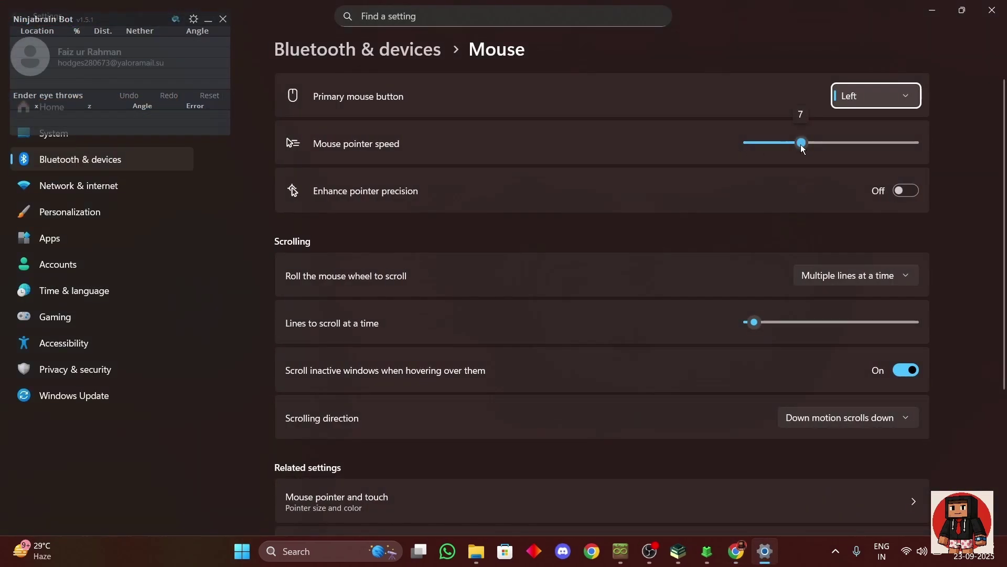
- Set cursor speed to 7 and read the results: DPI 10, sensitivity 0.05567749
click(932, 10)
drag(311, 365, 302, 365)
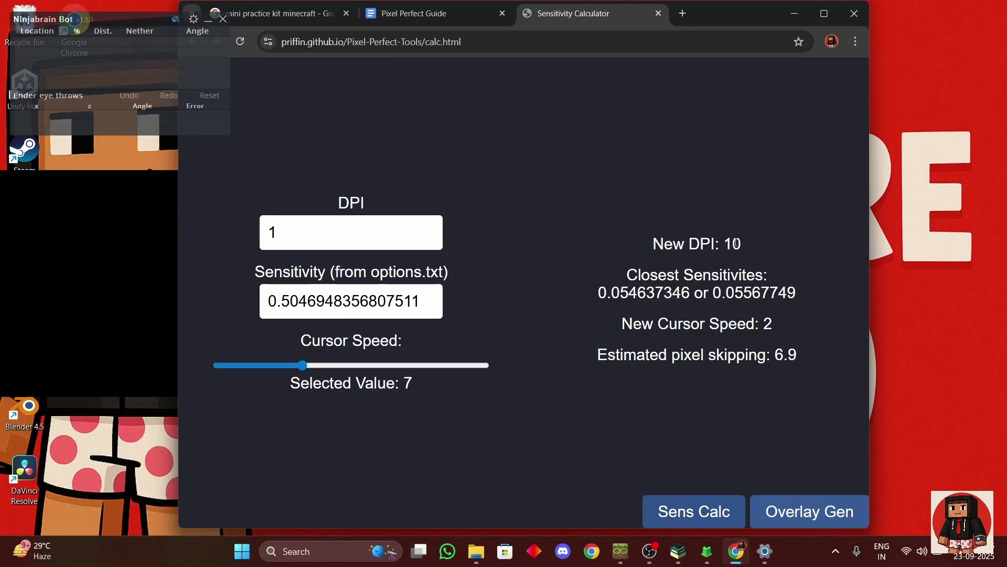
double_click(734, 242)
click(714, 245)
drag(713, 294, 812, 305)
key(ctrl+c)
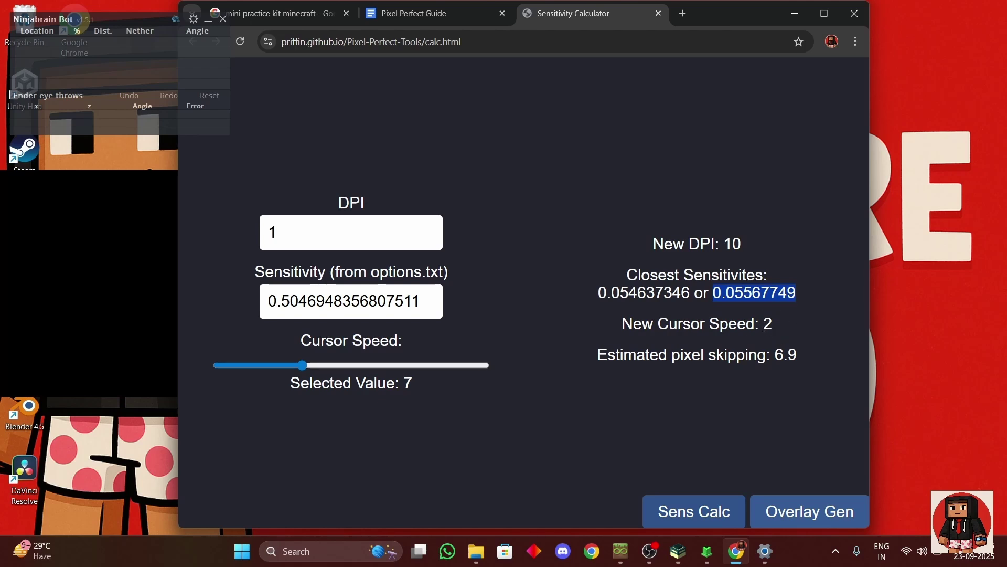
- Match the recommended cursor speed 2 by lowering Windows mouse pointer speed near minimum
drag(764, 326, 782, 333)
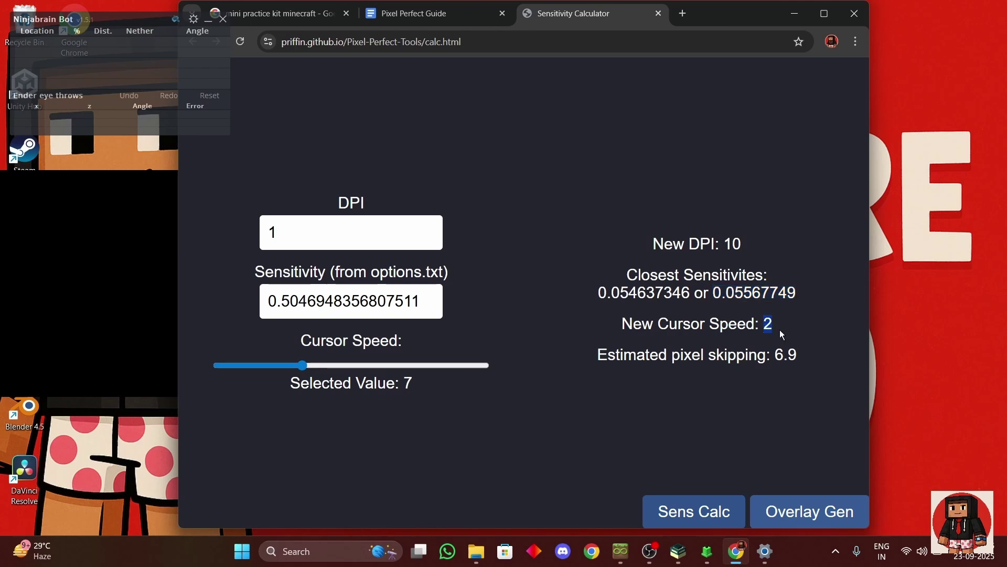
click(765, 551)
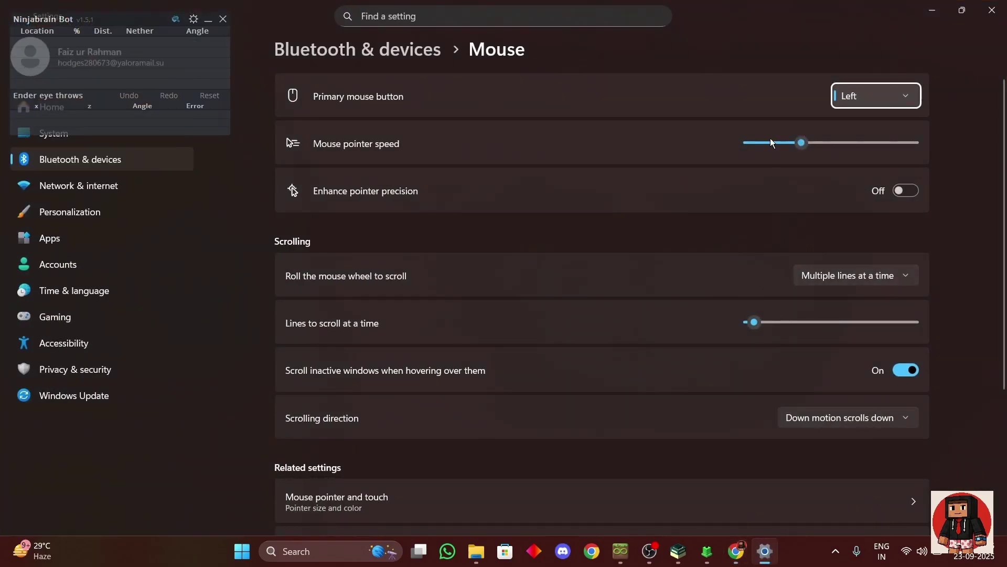
click(758, 142)
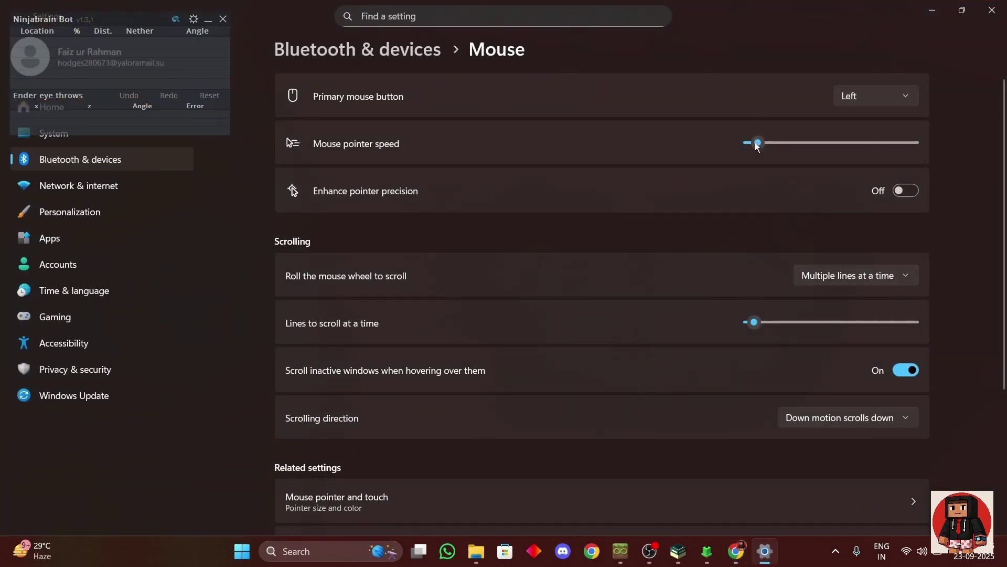
click(992, 10)
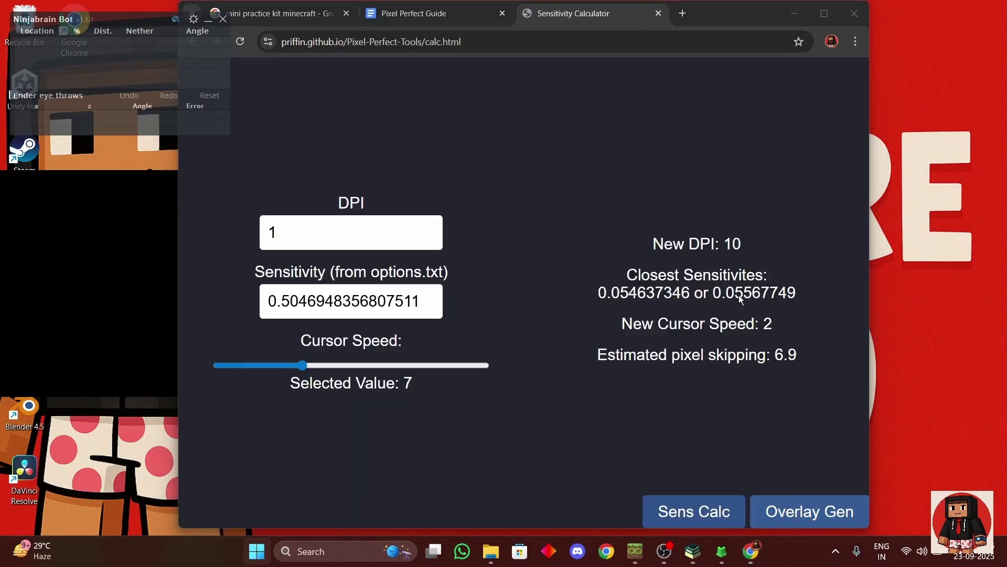
- Launch Raw Accel as administrator, apply a sensitivity multiplier of 10, and close it
key(super)
text(rawaccel.exe)
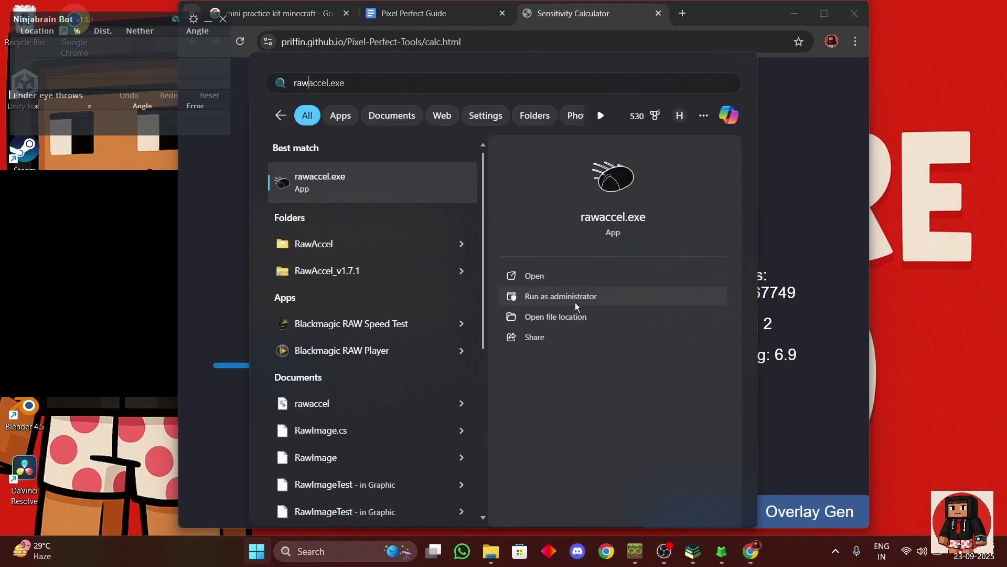
click(575, 298)
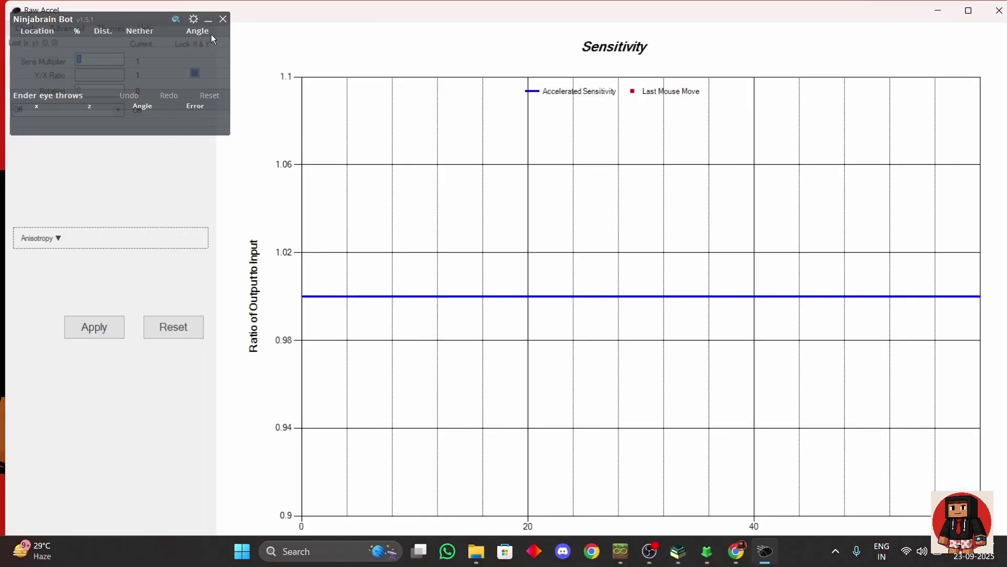
click(208, 20)
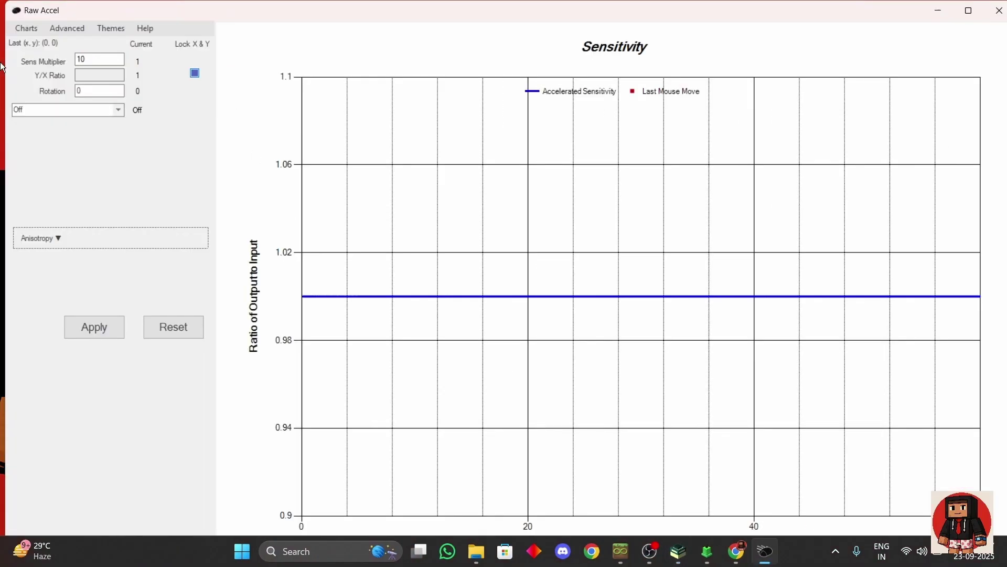
click(93, 329)
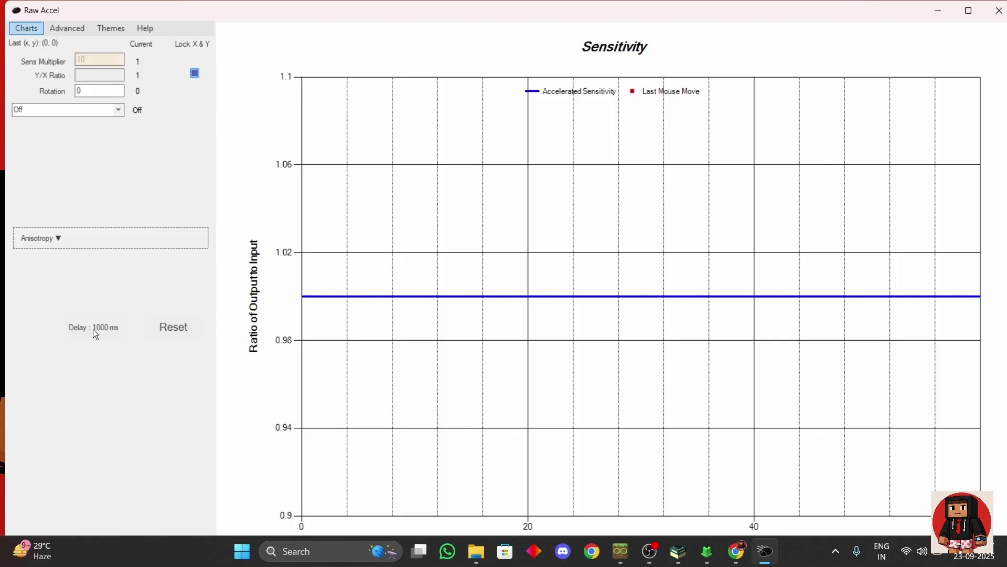
click(999, 11)
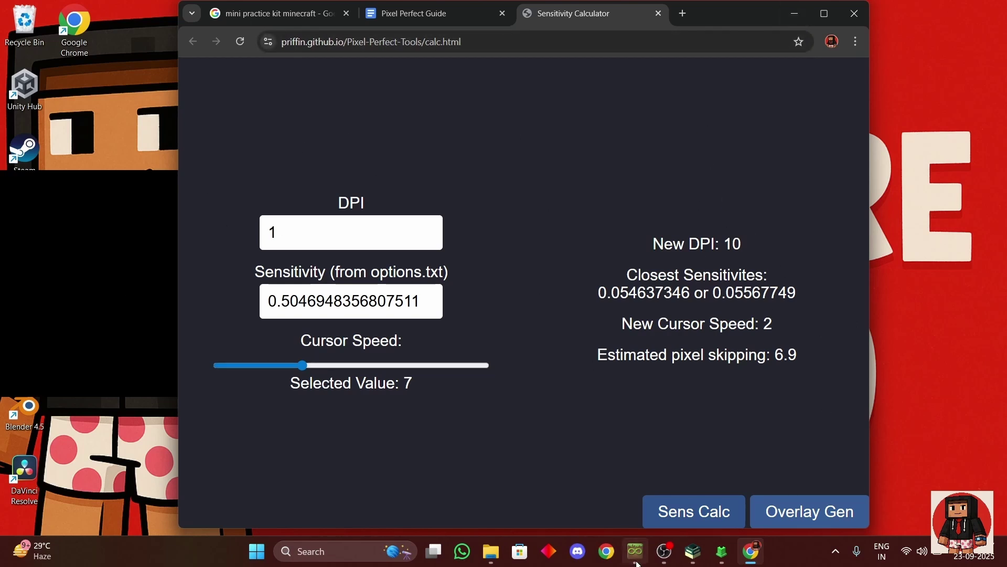
- Open options.txt from the 1.16.1 instance's Minecraft folder in MultiMC
mouse_move(639, 564)
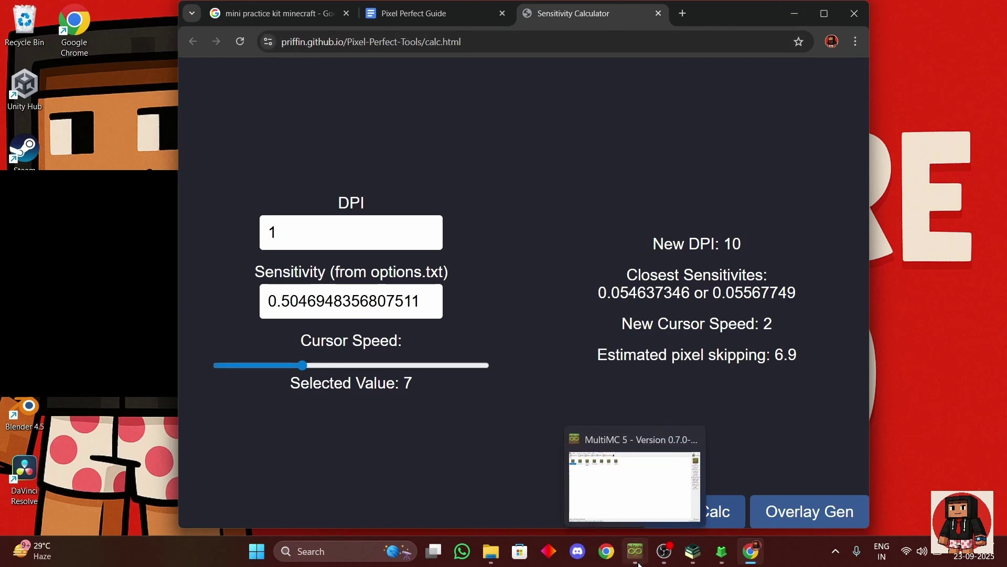
click(639, 564)
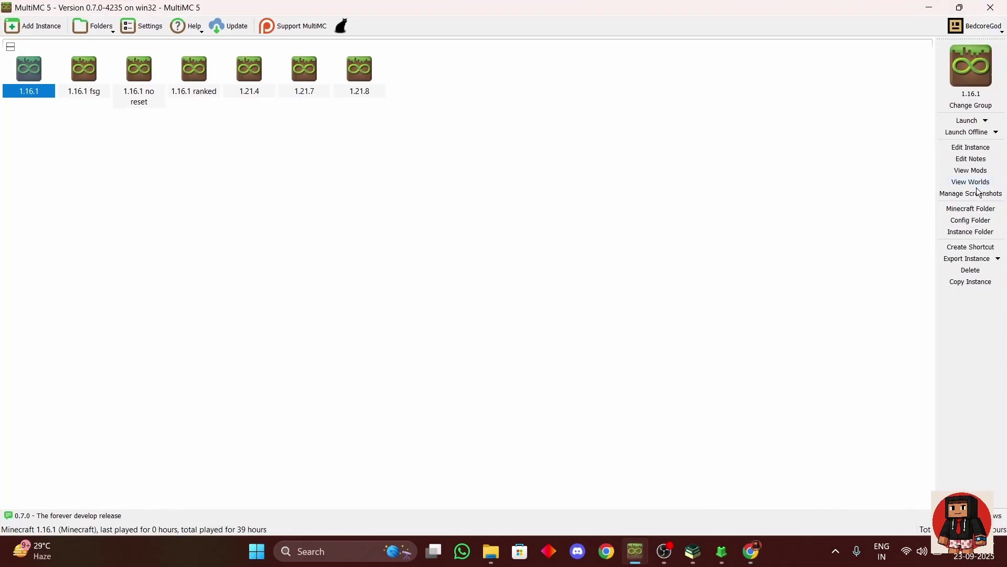
click(970, 210)
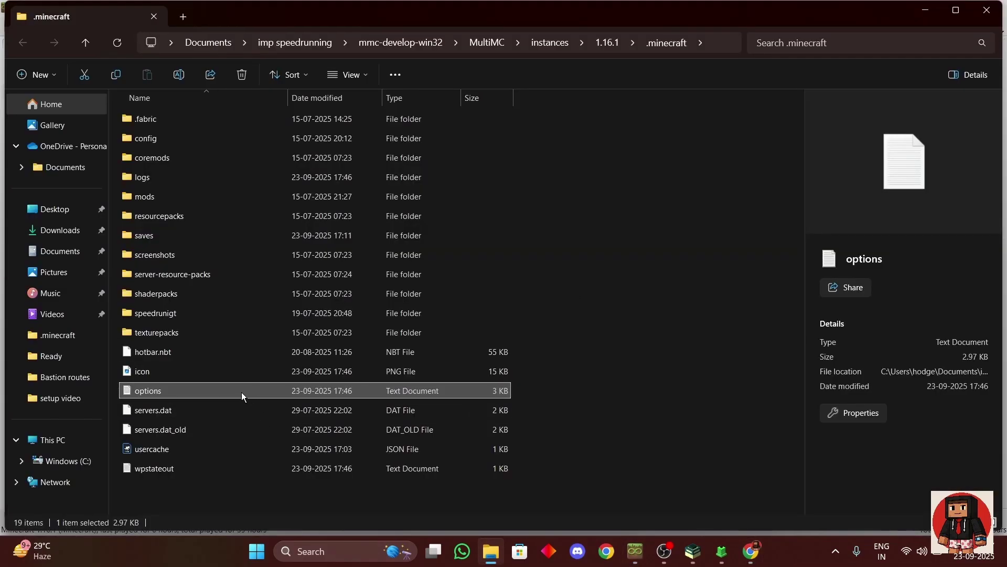
double_click(241, 392)
- Replace the mouseSensitivity value with 0.05567749 and close the file
click(190, 412)
key(ctrl+v)
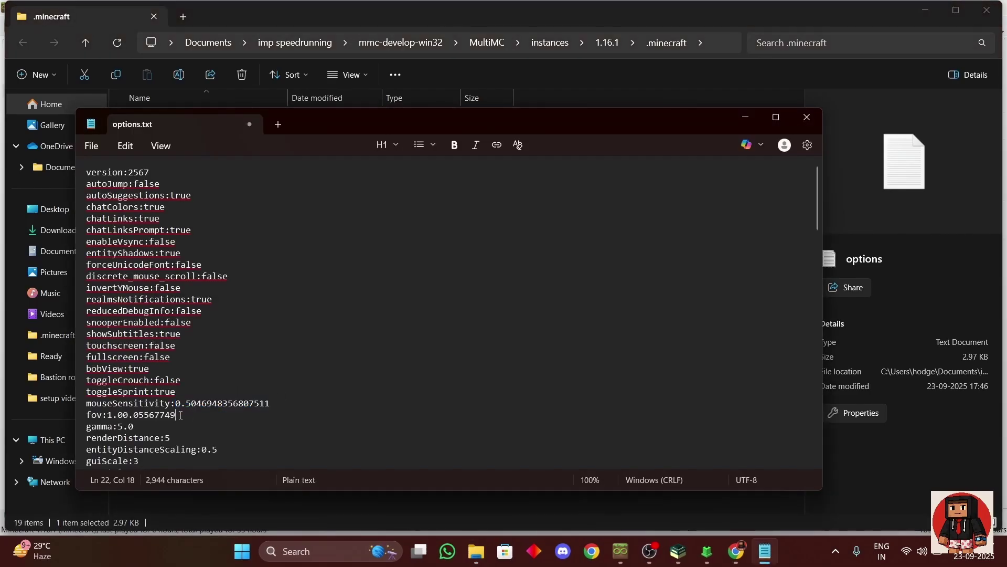
key(ctrl+z)
drag(175, 402, 274, 398)
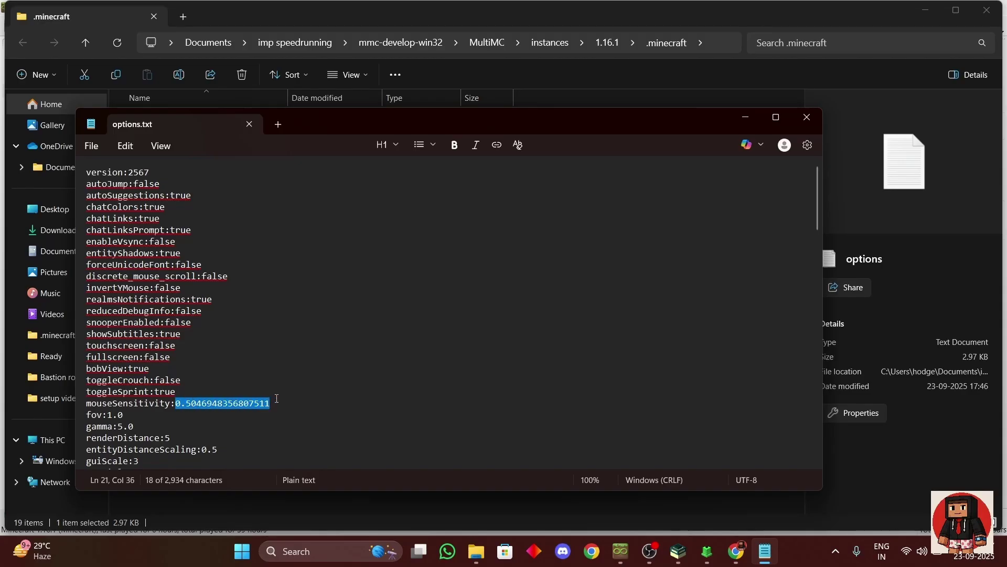
key(ctrl+v)
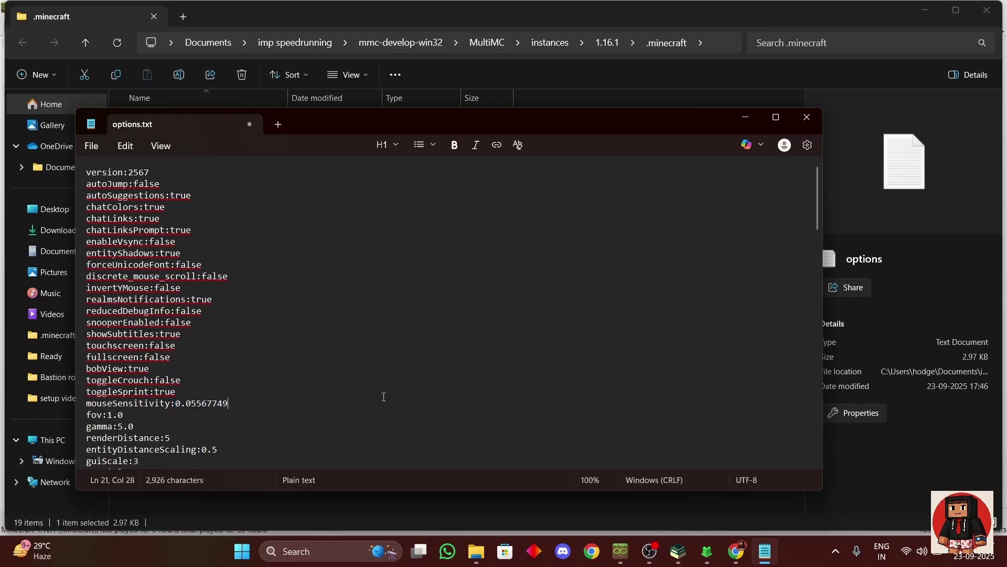
click(807, 117)
click(793, 39)
- Find standardsettings.json with an Explorer search for 'standard' and open it in Notepad
text(standard)
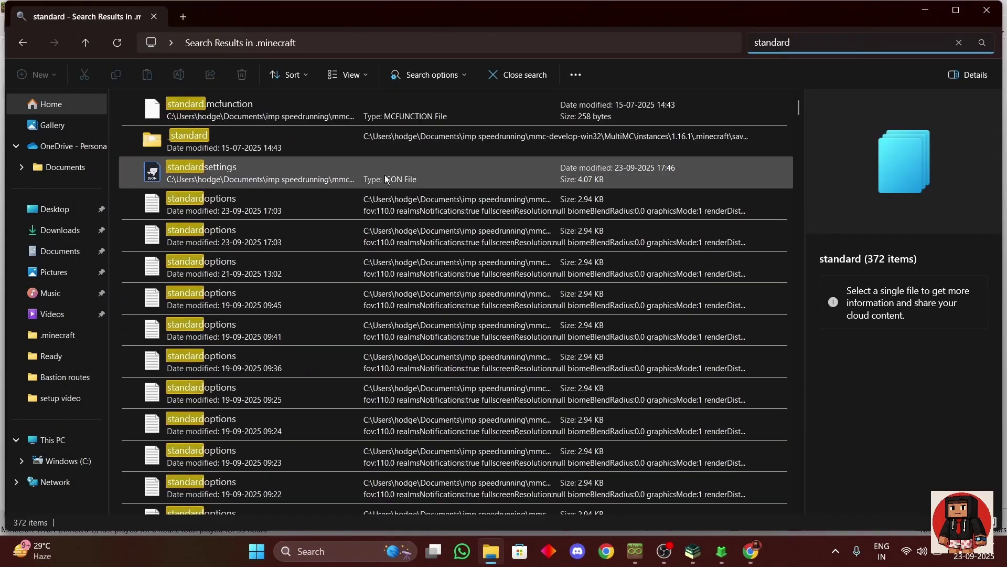
right_click(306, 161)
click(262, 174)
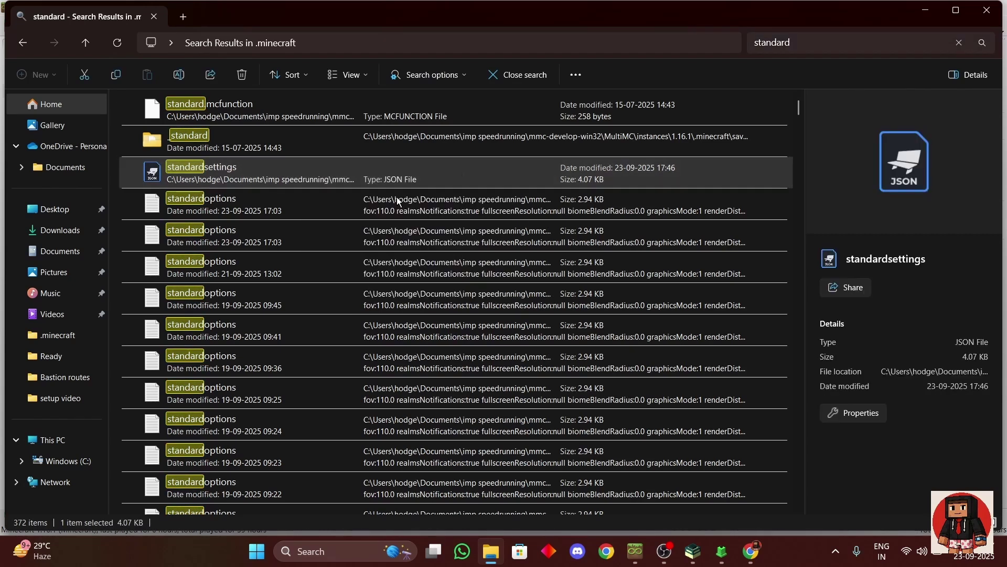
right_click(262, 174)
mouse_move(422, 247)
click(541, 264)
- Replace mouseSensitivity with 0.05567749, save the file, and close Notepad and Explorer
scroll(273, 339, down, 7)
scroll(272, 339, down, 2)
drag(204, 393, 256, 396)
key(ctrl+v)
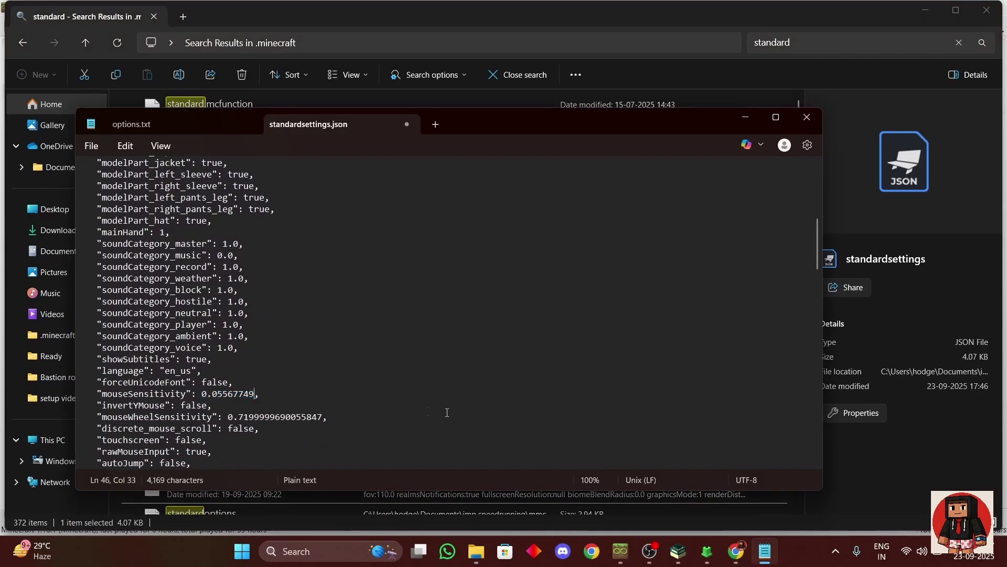
key(ctrl+s)
click(817, 118)
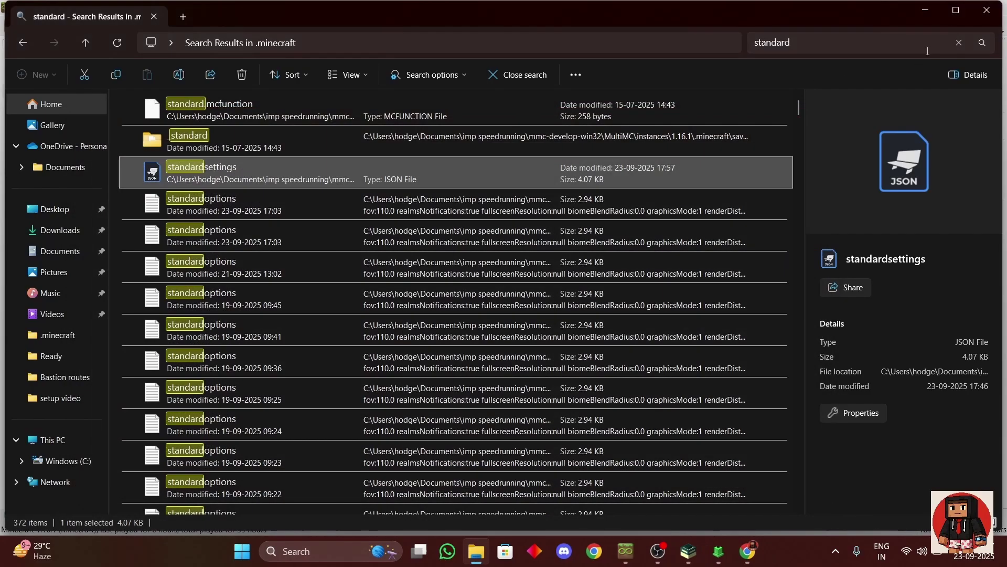
click(979, 20)
click(929, 8)
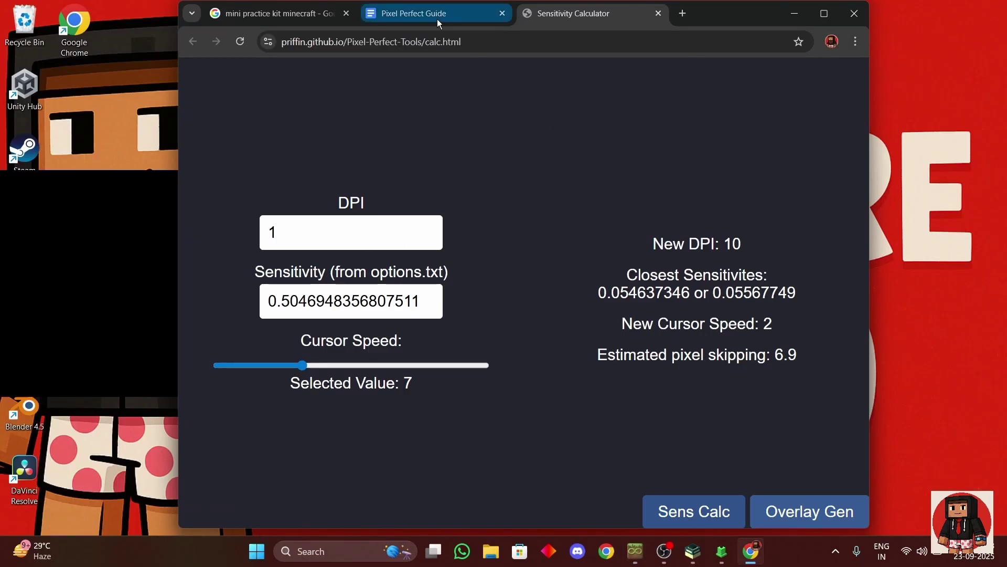
- Look over the Pixel Perfect Guide and Sensitivity Calculator tabs, ending on the mini practice kit results
click(420, 14)
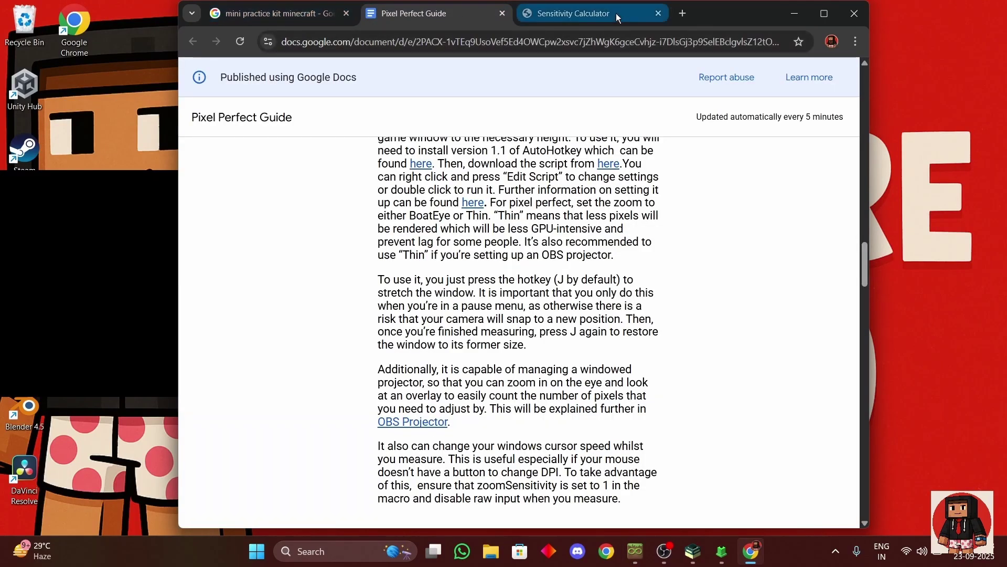
click(573, 14)
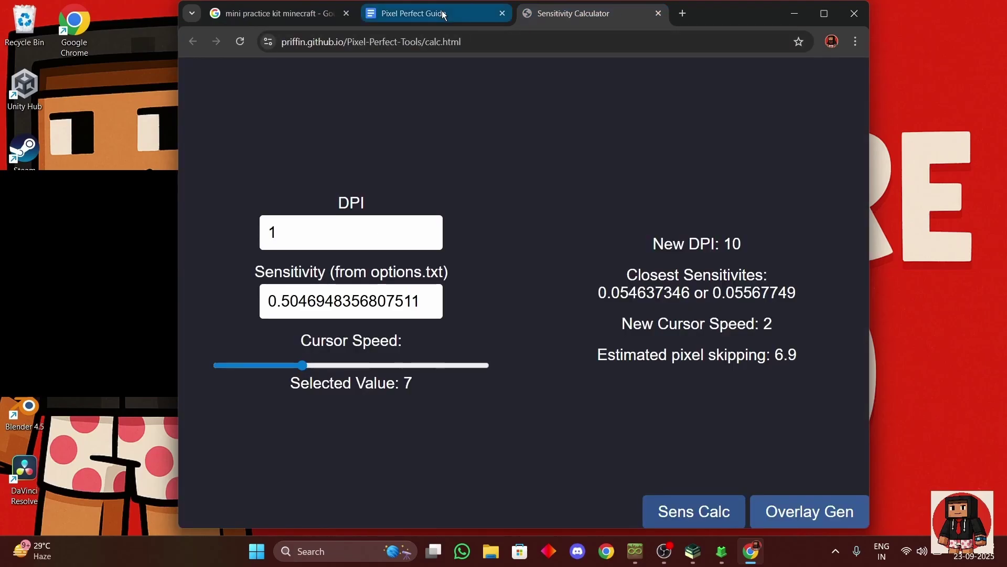
click(278, 13)
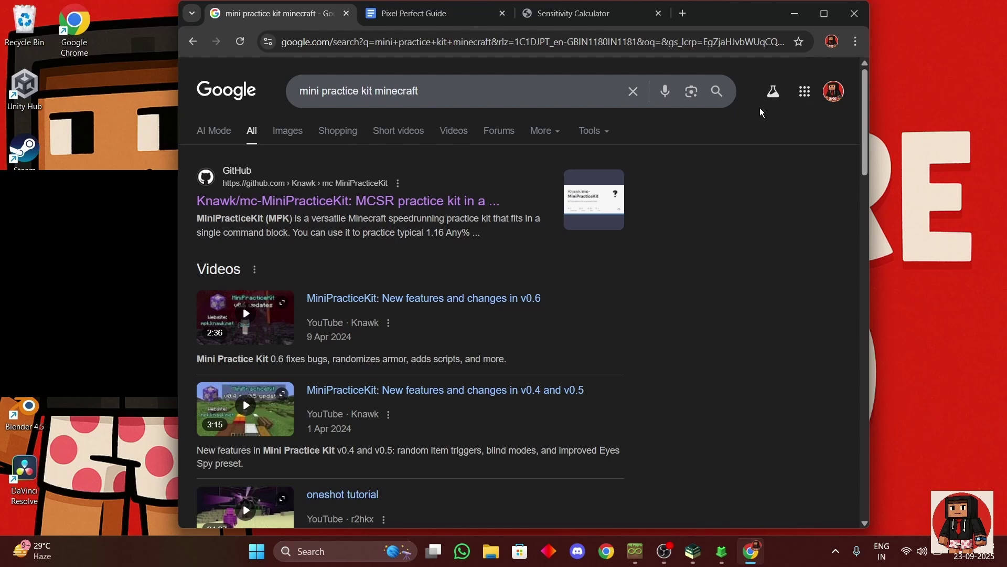
- Place nether bricks and an oak boat in front of the portal
click(662, 551)
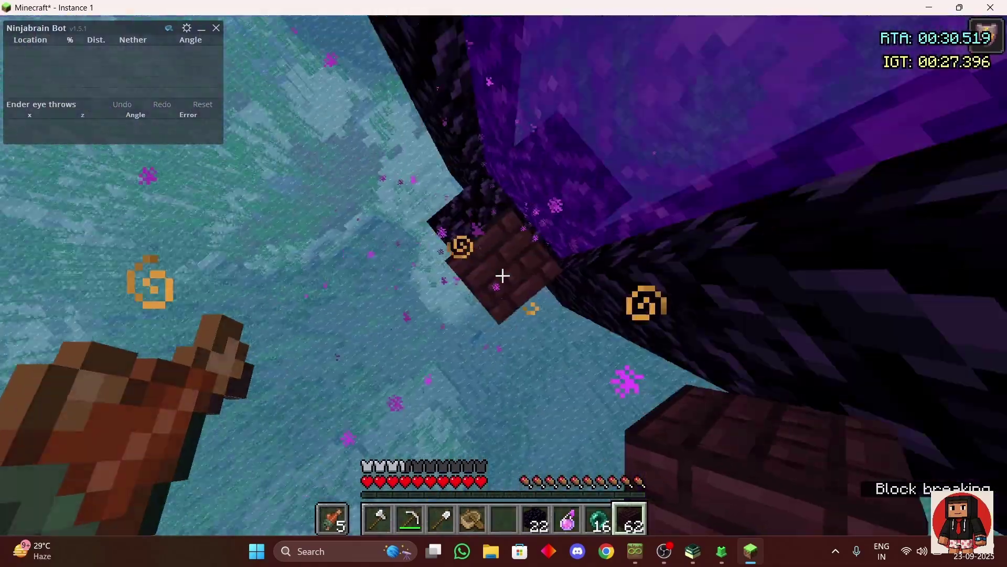
right_click(503, 276)
right_click(502, 276)
right_click(503, 275)
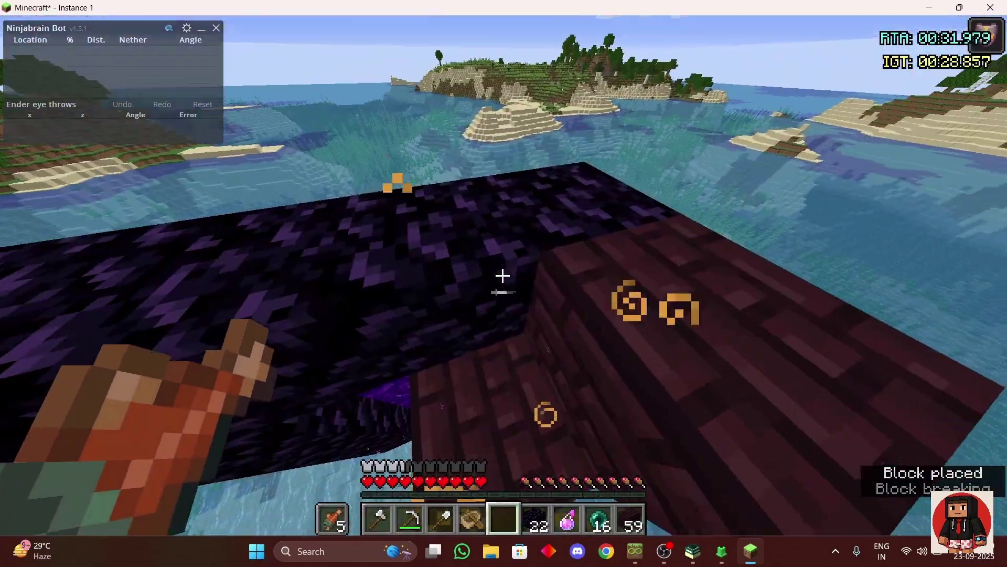
key(4)
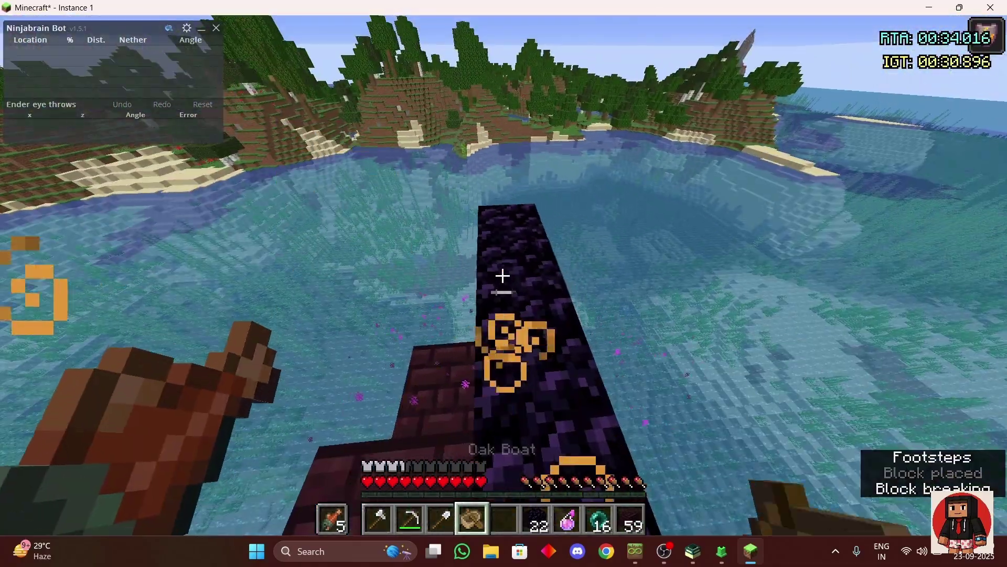
right_click(503, 275)
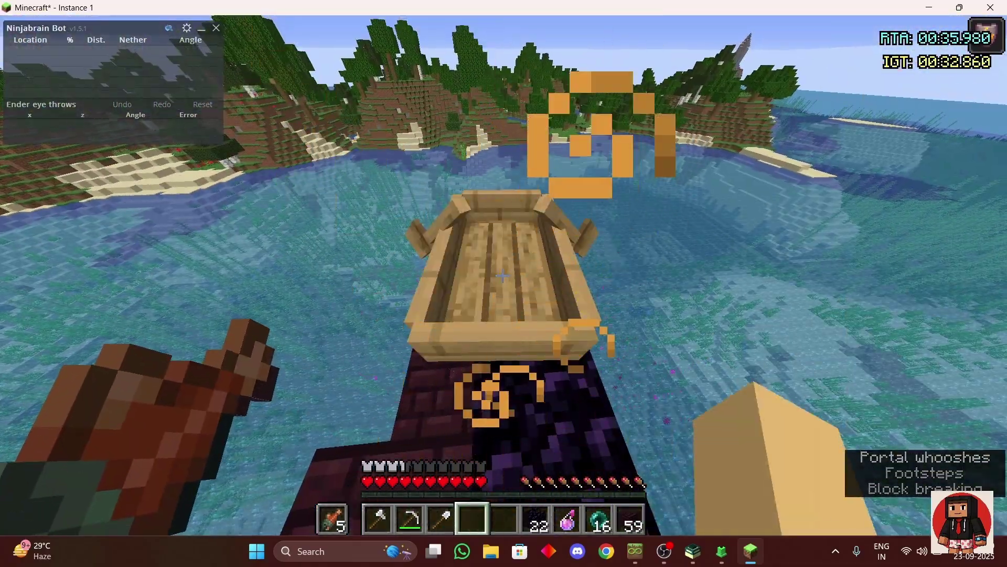
- Get into and out of the boat, copy the location with F3+C, and pause briefly
key(t)
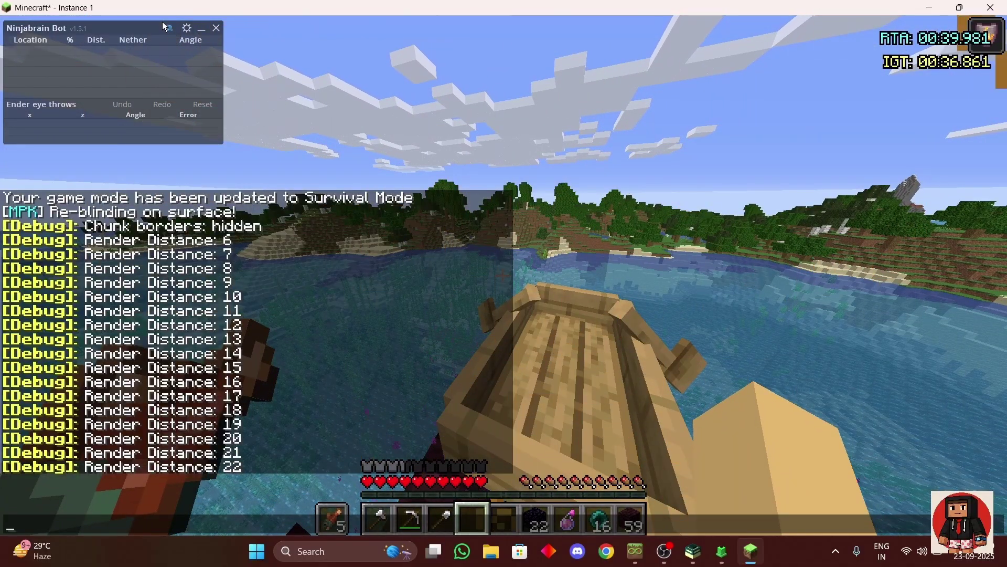
key(Escape)
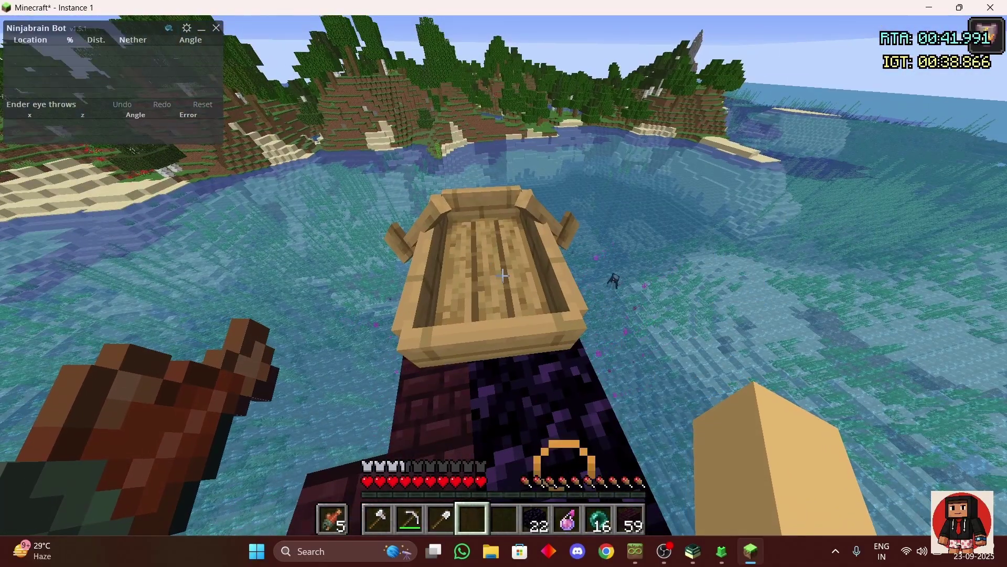
right_click(503, 275)
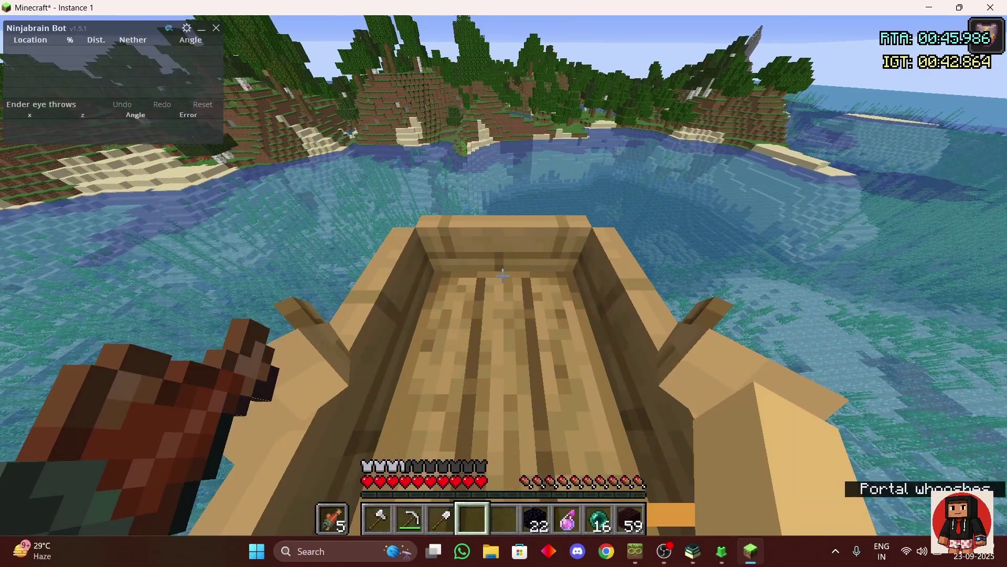
key(r)
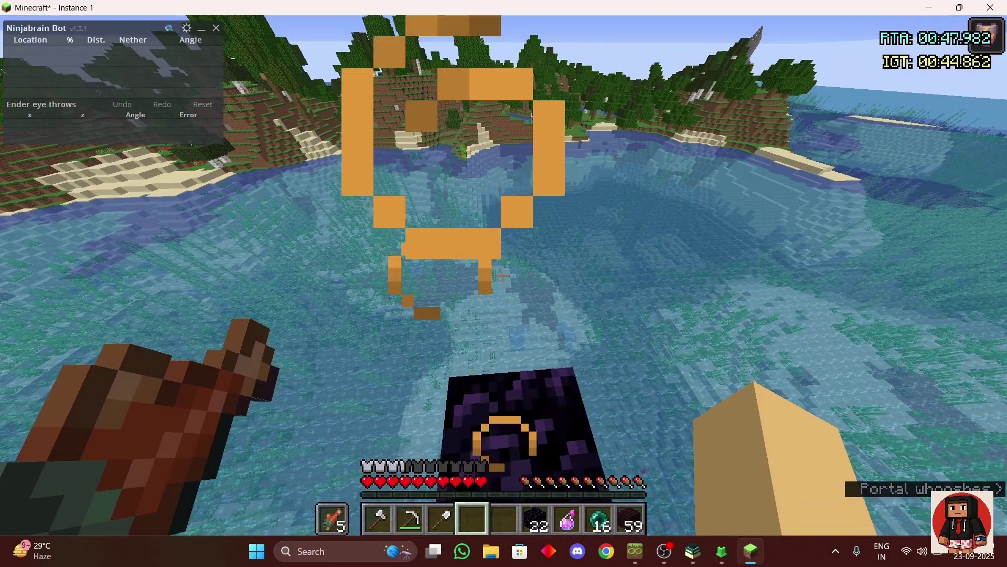
key(F3+c)
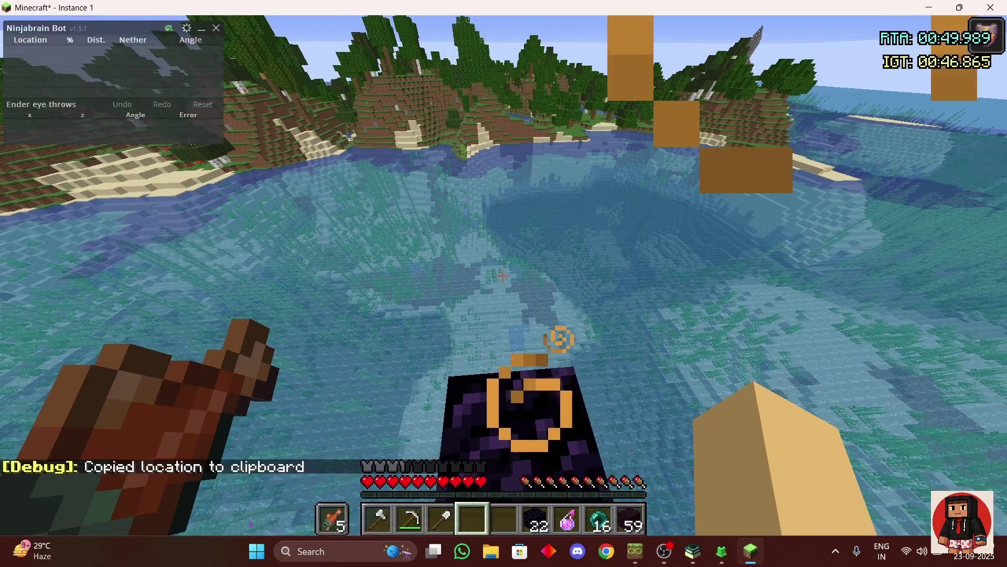
key(F3+Escape)
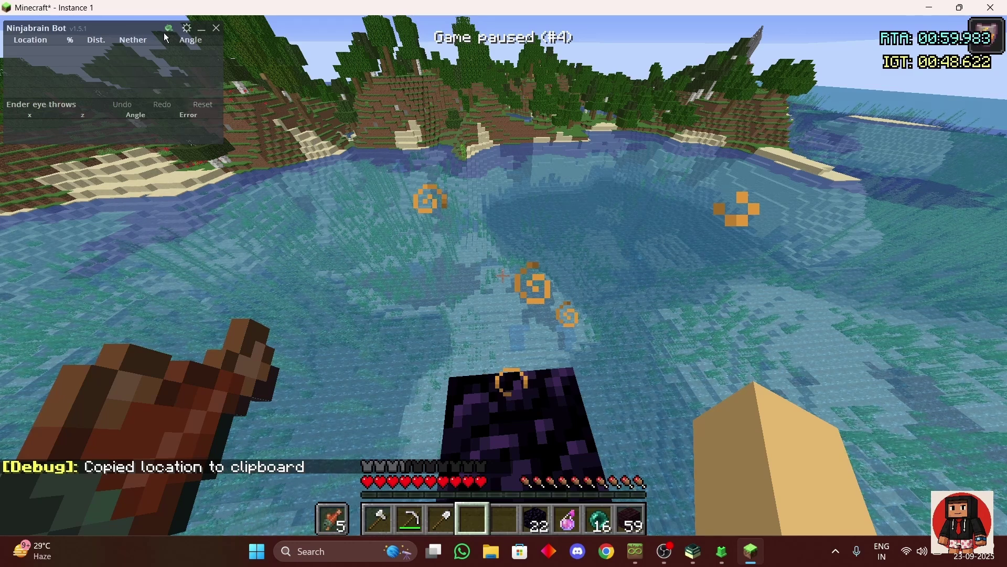
key(Escape)
- Craft blaze powder and 14 Eyes of Ender from the pearls, then throw one eye
key(e)
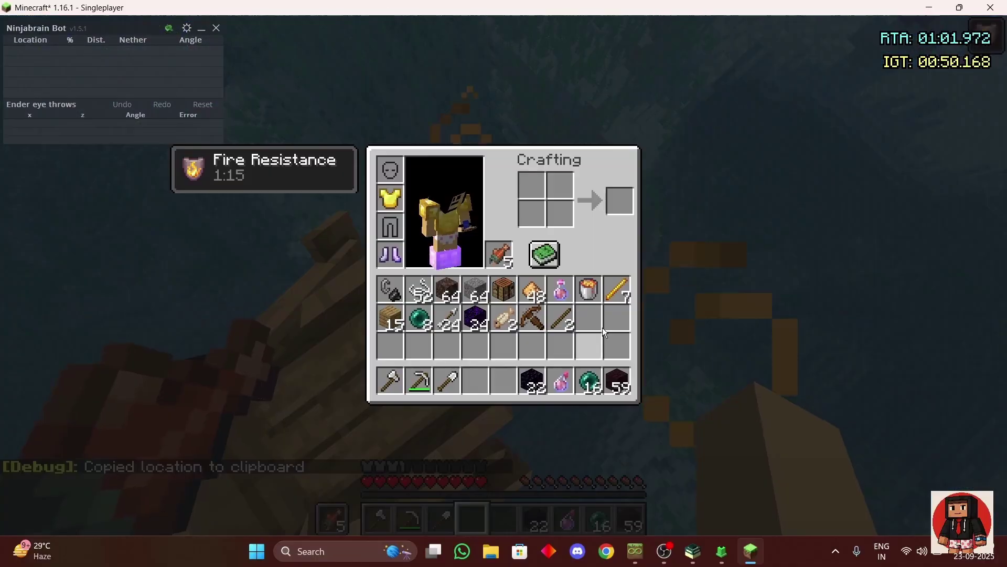
click(617, 289)
click(560, 186)
shift+click(619, 201)
key(8)
key(5)
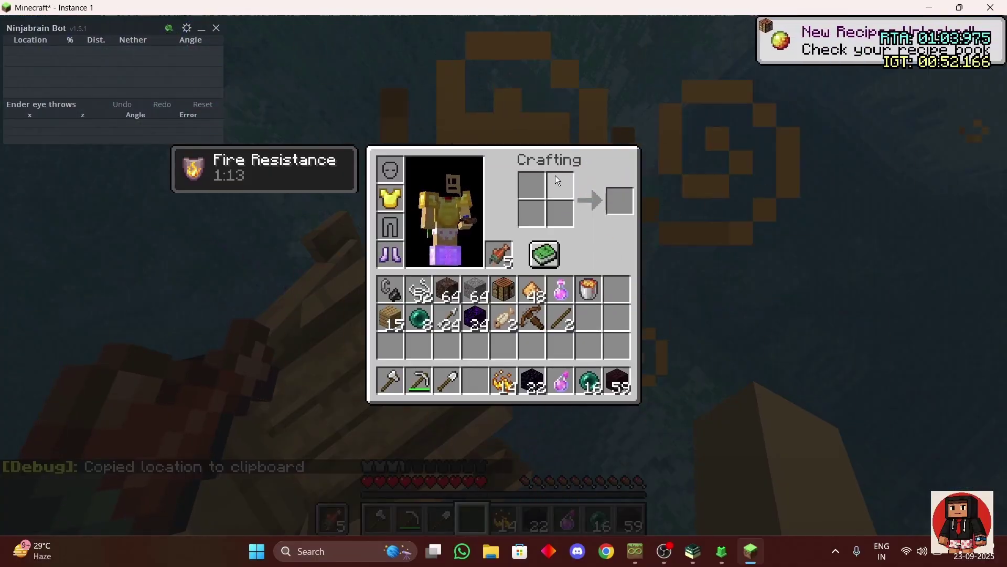
key(7)
shift+click(619, 201)
key(e)
key(7)
right_click(503, 275)
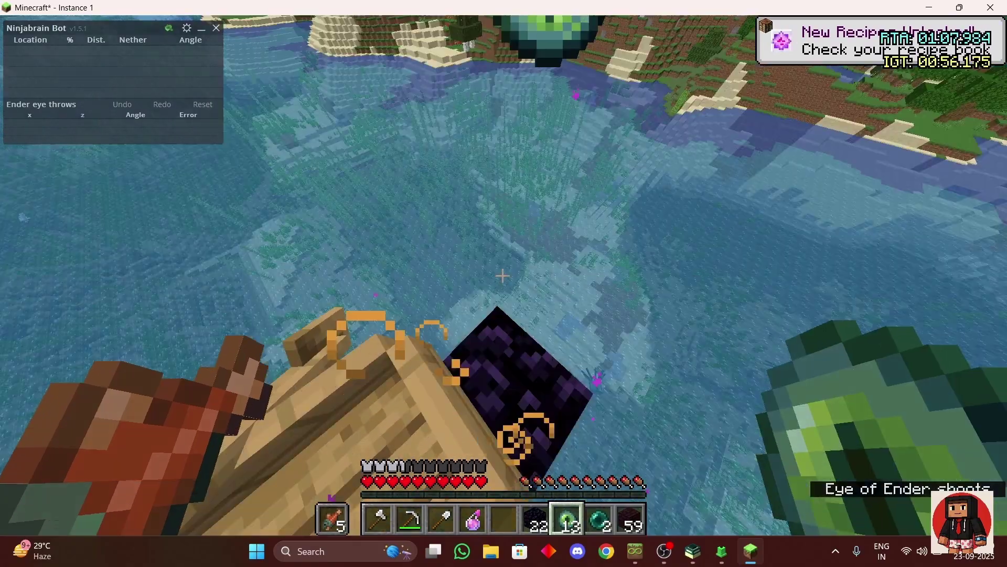
- Set Raw Input to OFF under Options > Controls > Mouse Settings
key(Escape)
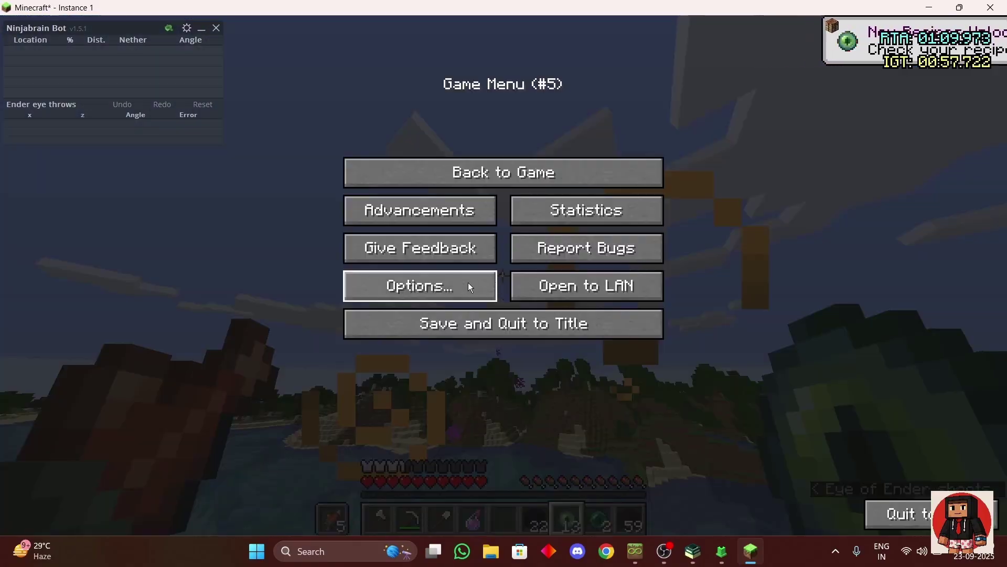
click(468, 282)
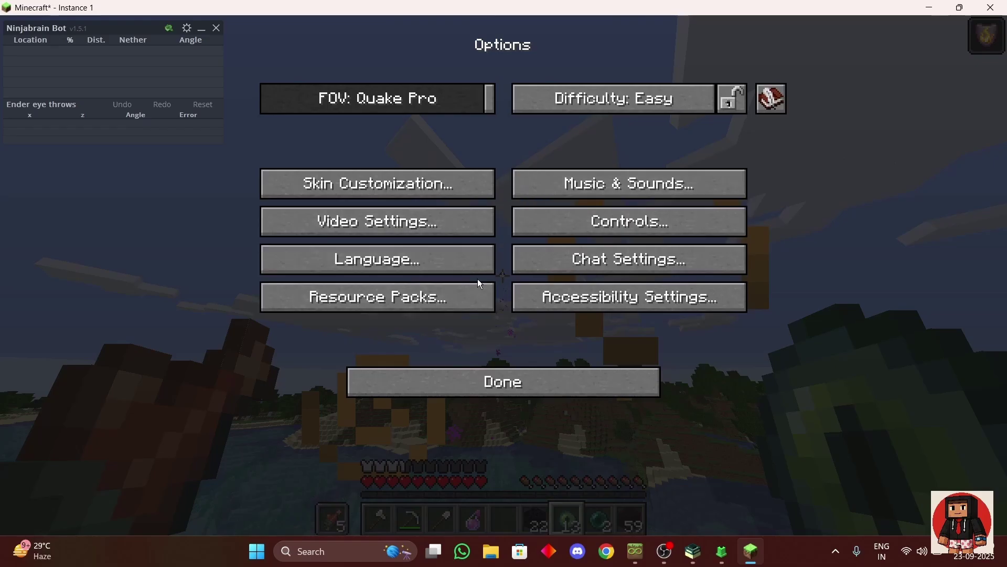
key(Escape)
key(Escape)
key(Escape)
key(Escape)
click(460, 281)
click(566, 227)
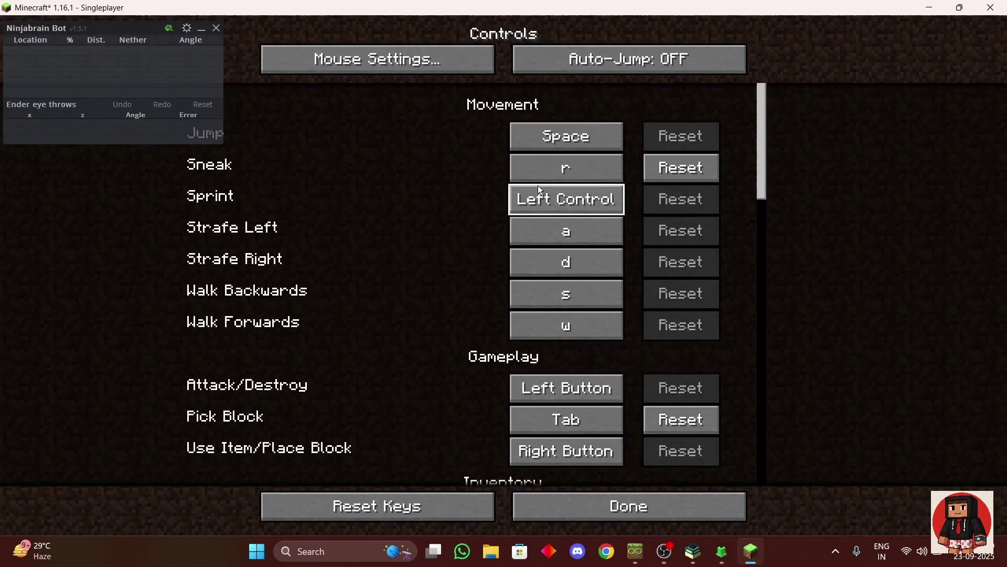
click(486, 123)
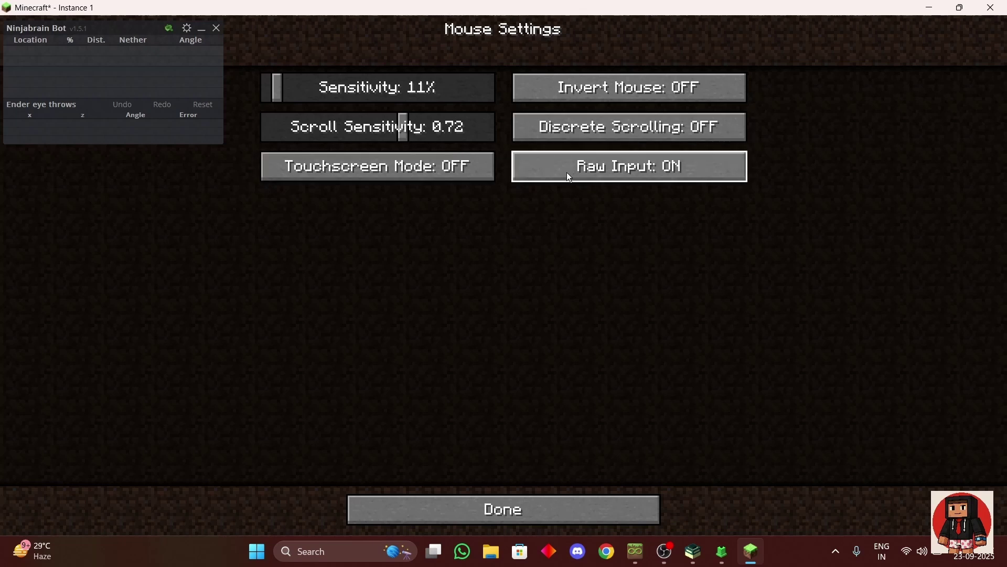
click(612, 173)
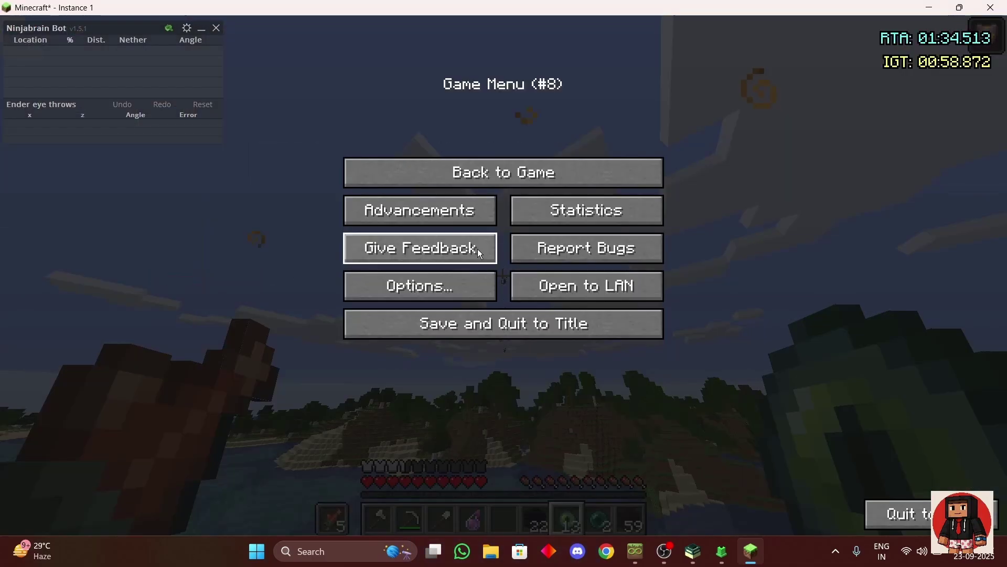
- Drag the FOV slider down to 30 in Options
click(414, 286)
drag(409, 106, 79, 151)
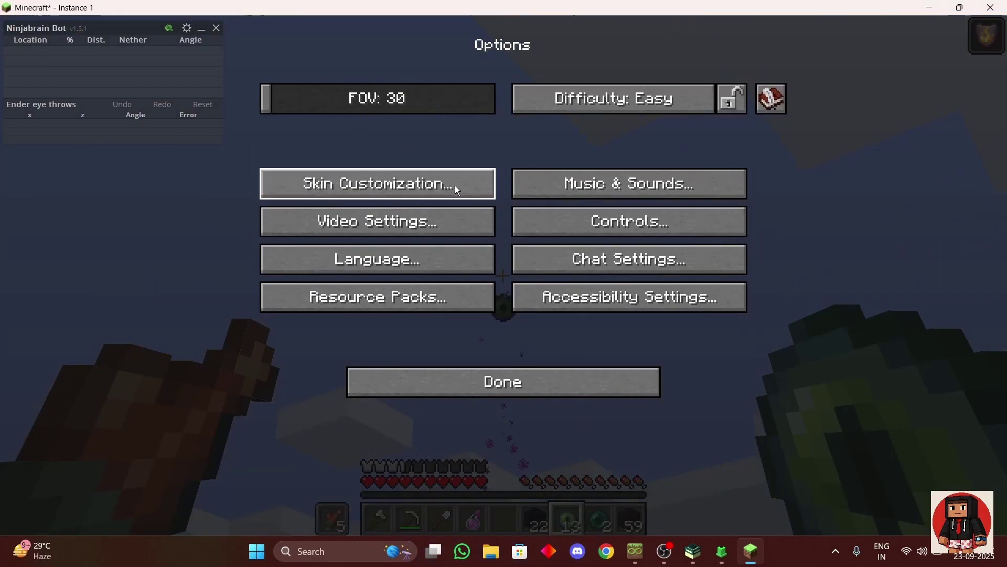
key(h)
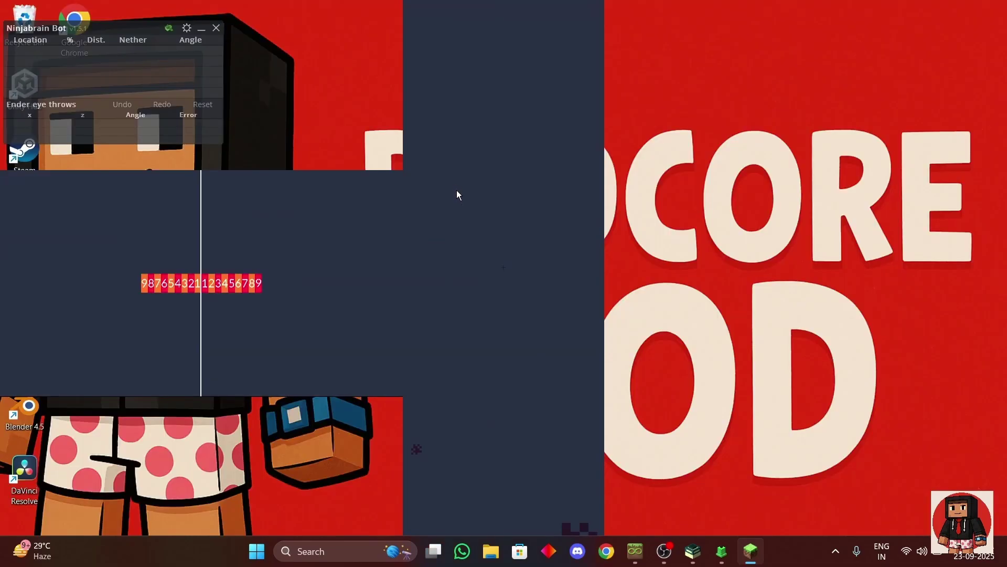
click(456, 193)
key(Escape)
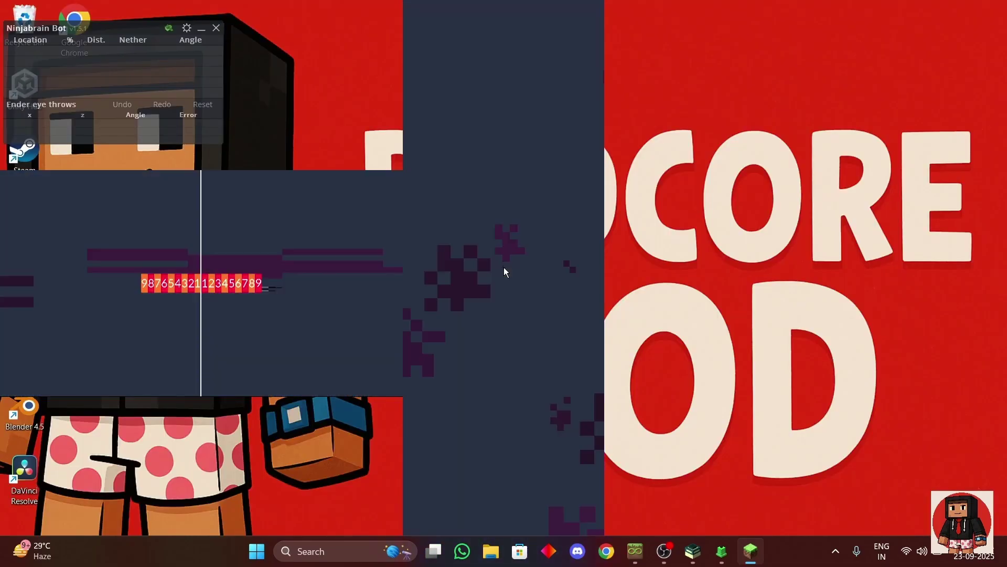
click(506, 272)
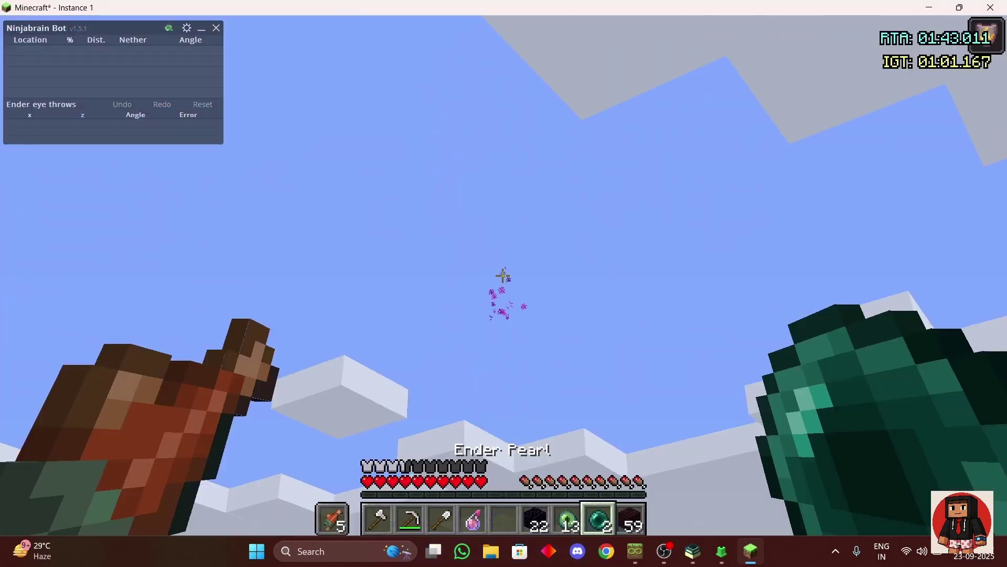
- Throw an Eye of Ender and line it up in the zoomed measuring view
key(h)
key(7)
right_click(502, 276)
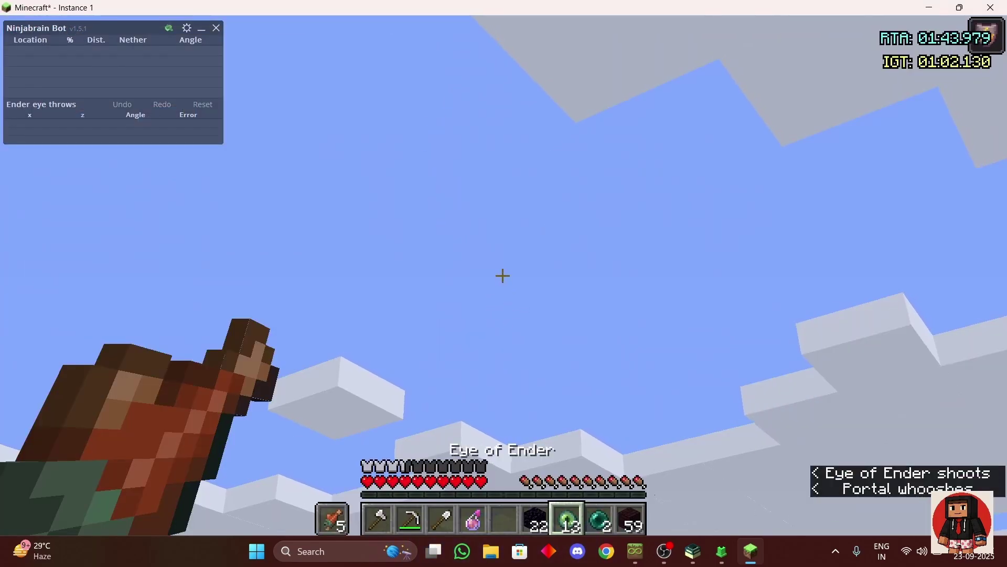
key(h)
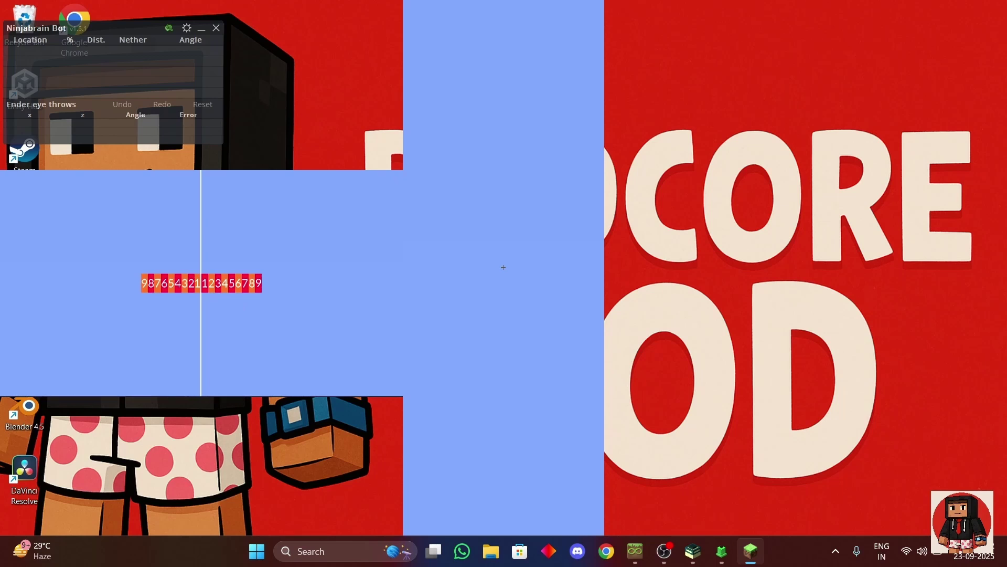
- Send the measured eye angle to Ninjabrain Bot and set Raw Input back ON
key(F3+c)
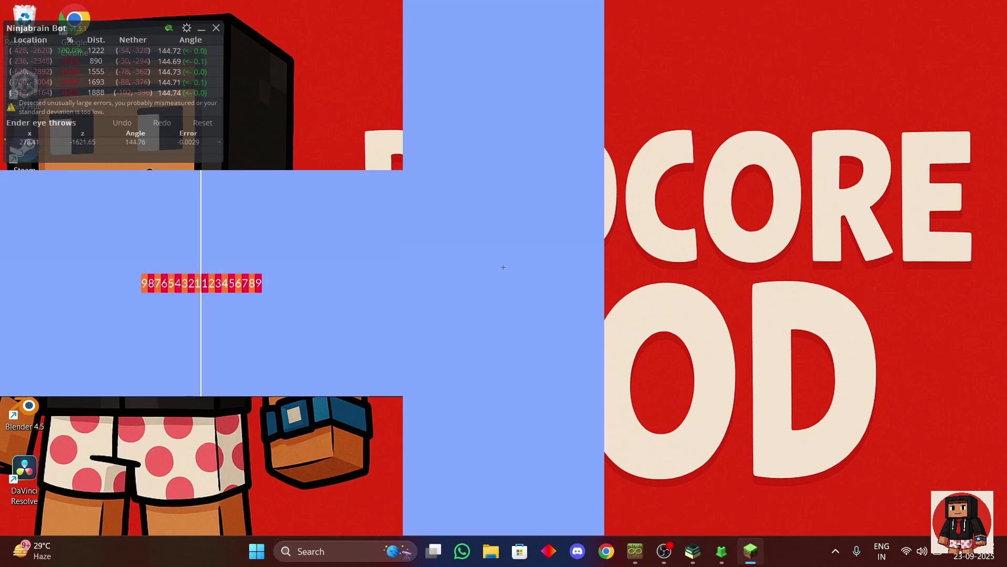
key(Escape)
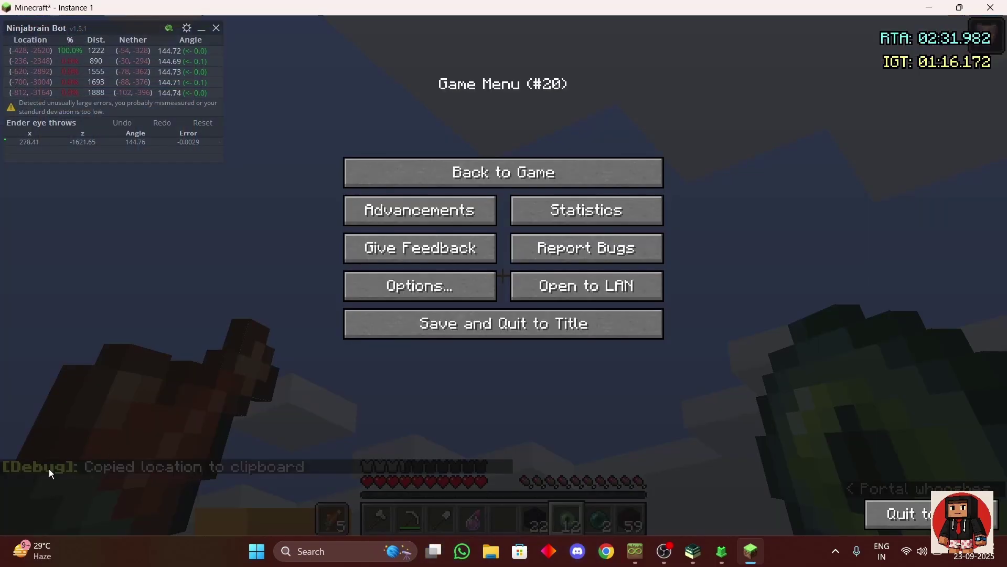
click(361, 297)
click(575, 216)
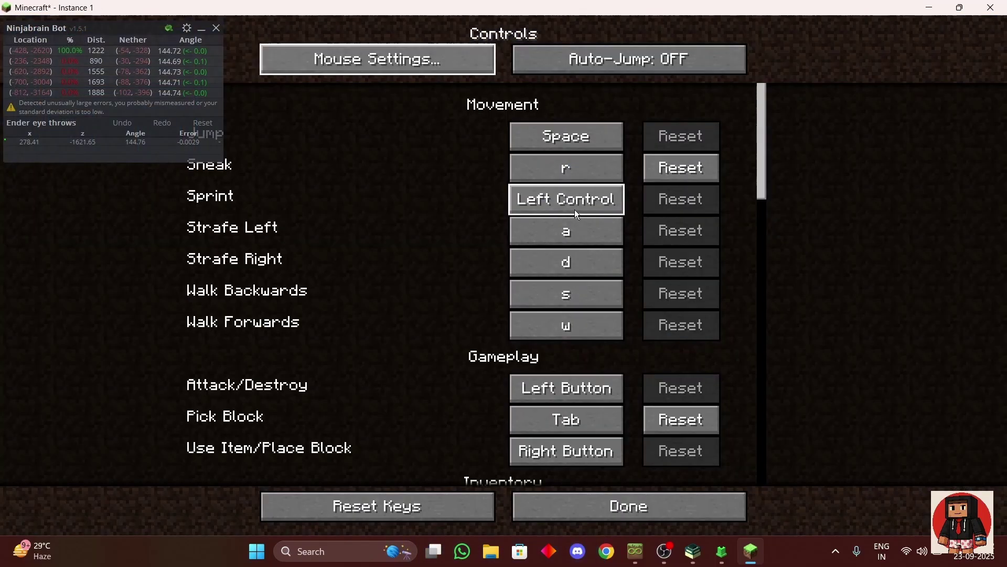
click(419, 57)
click(638, 176)
key(Escape)
key(Escape)
key(Escape)
key(Escape)
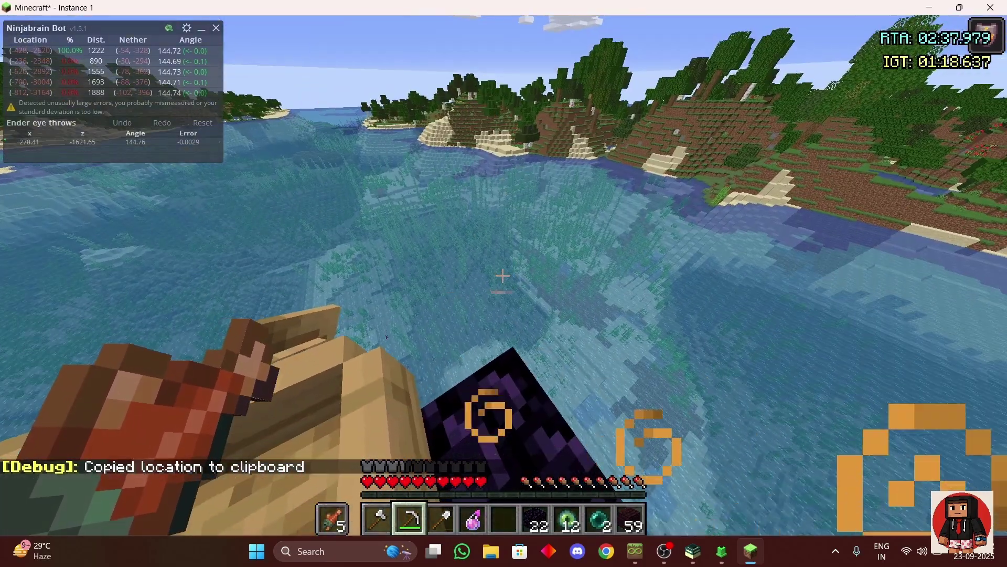
- Nudge the angle to 144.76+1, leave the boat, and hold the nether bricks
key(2)
click(502, 276)
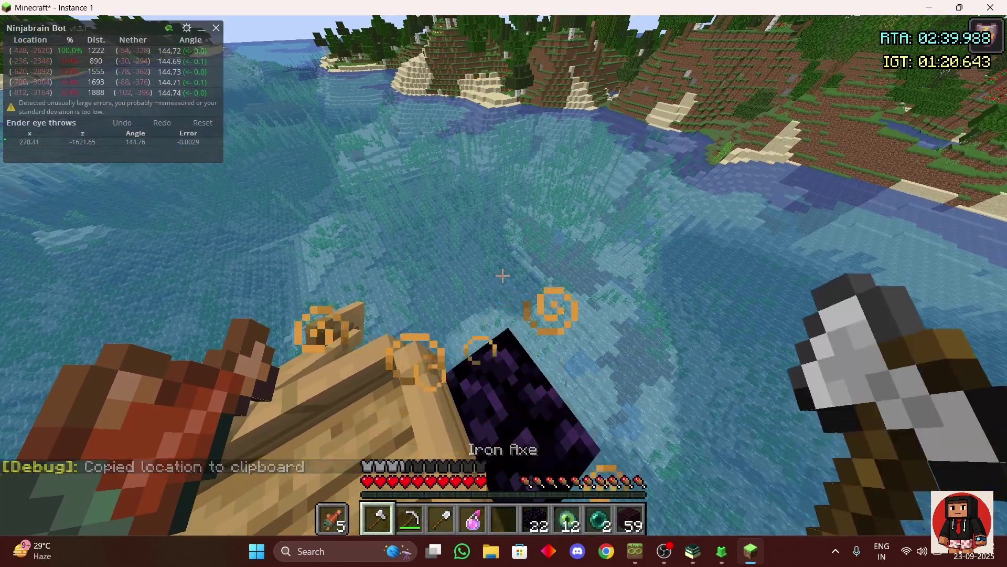
key(plus)
key(shift)
click(502, 275)
key(9)
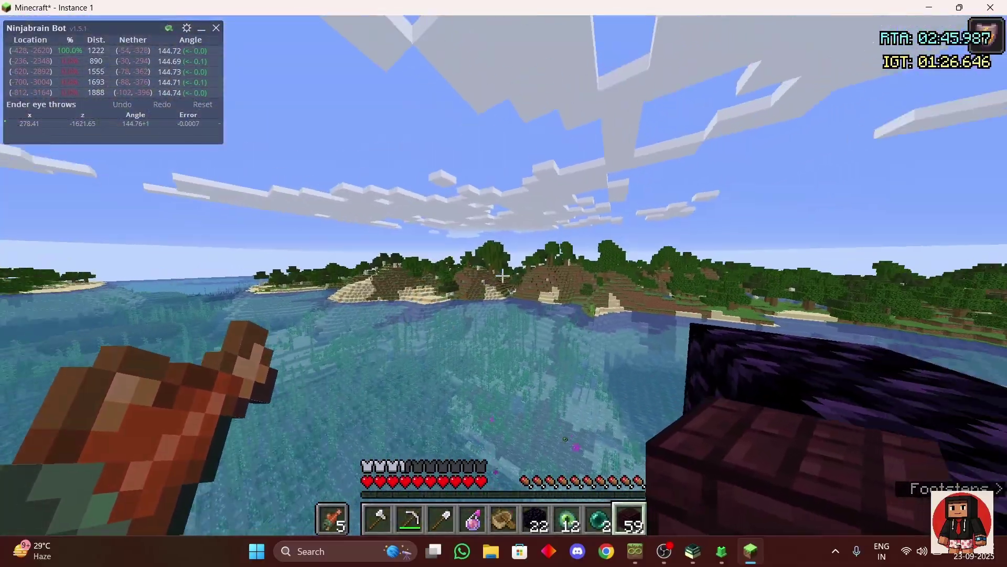
- Run /locate stronghold, which reports [-424, ~, -2616] at 1217 blocks, and review the chat
click(502, 275)
text(/locatebiome)
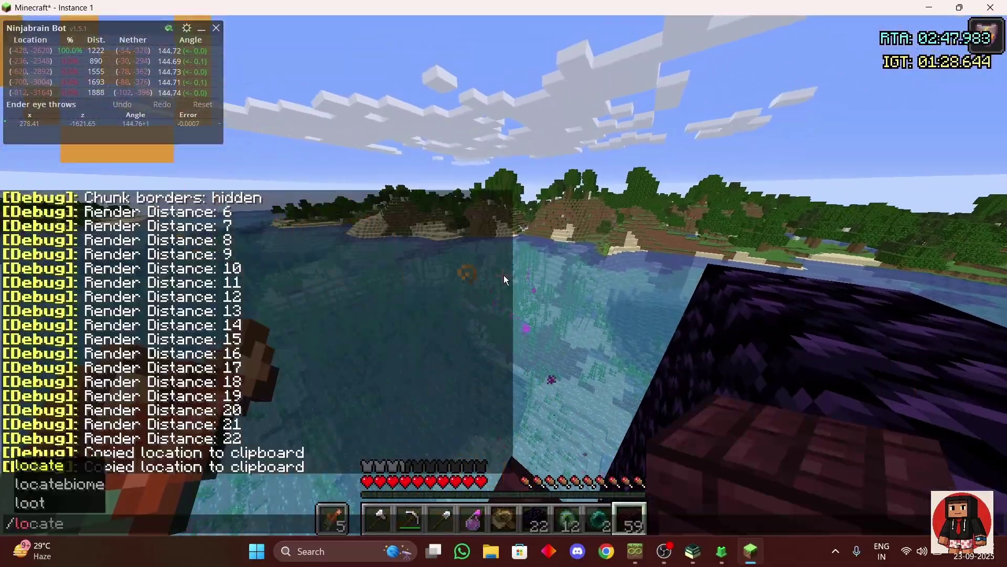
key(BackSpace)
key(BackSpace)
key(BackSpace)
key(BackSpace)
key(BackSpace)
text(stronghold)
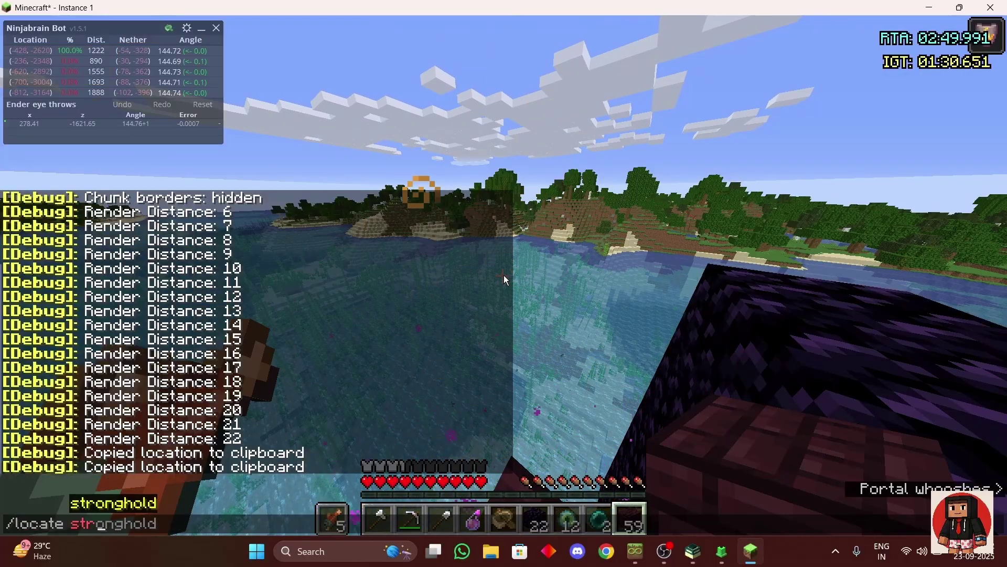
key(Return)
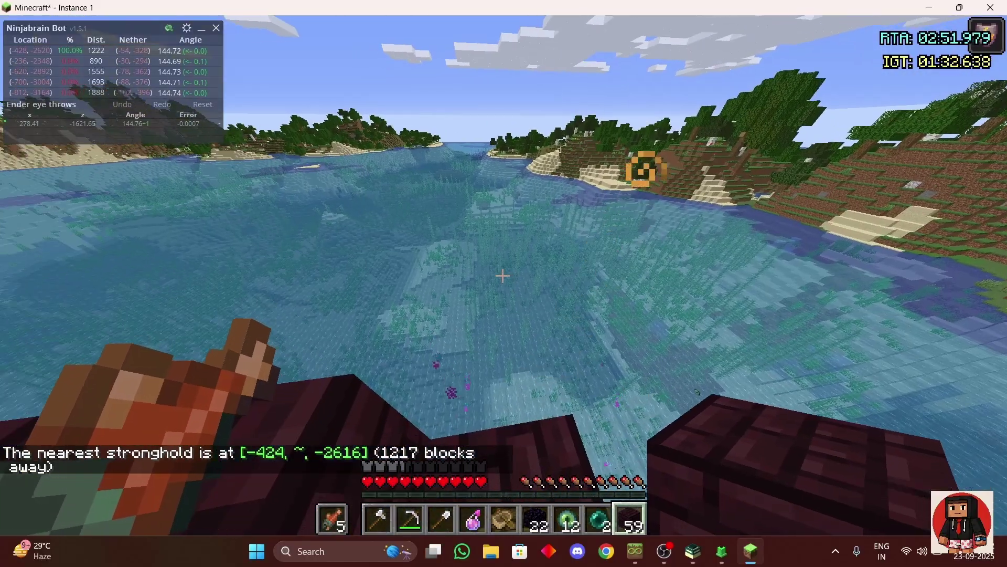
key(t)
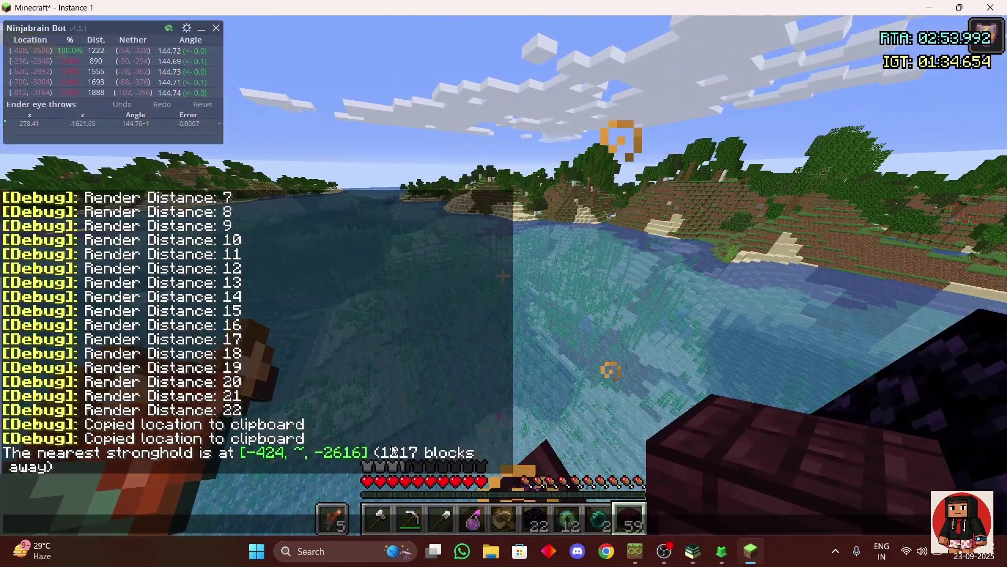
key(Escape)
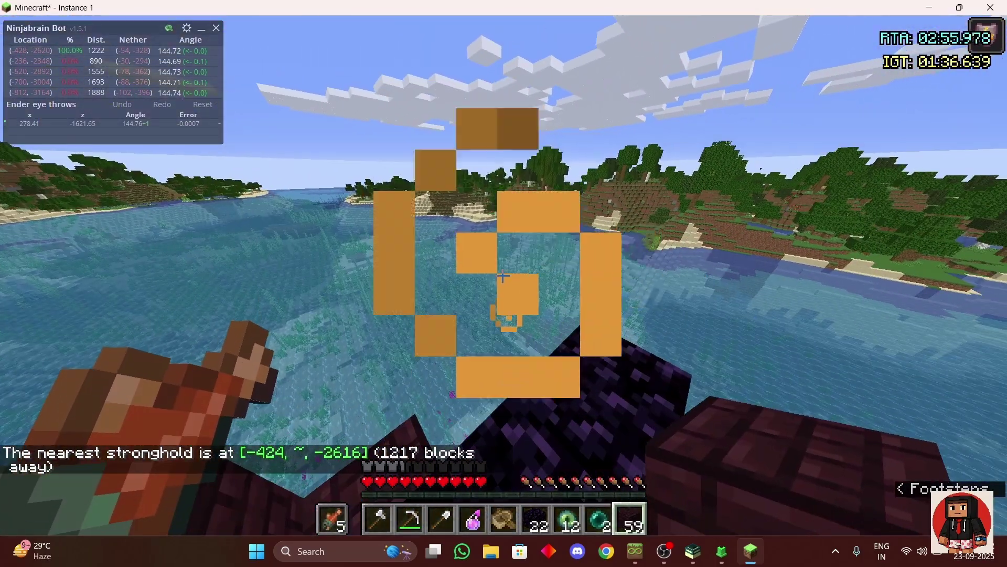
key(F3+Escape)
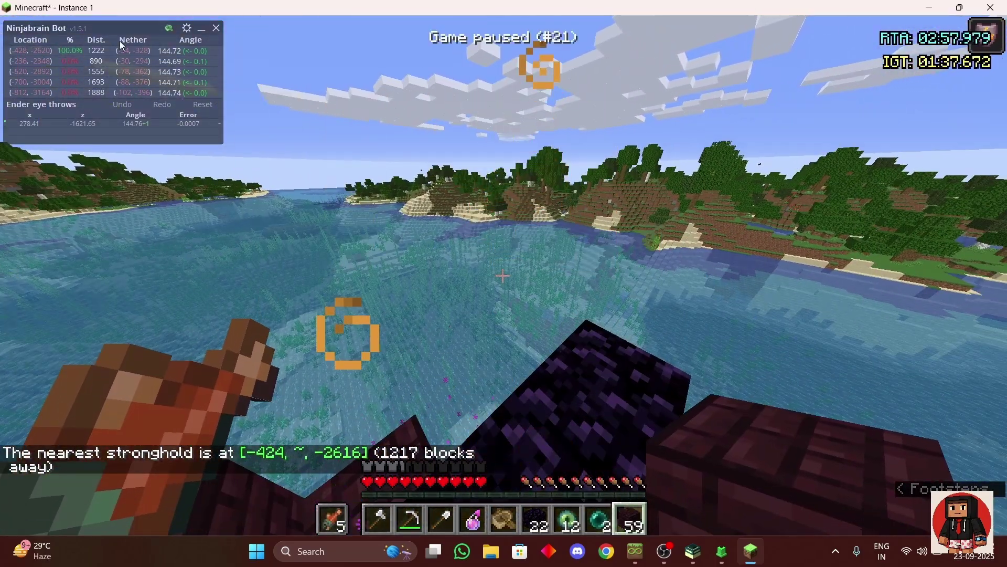